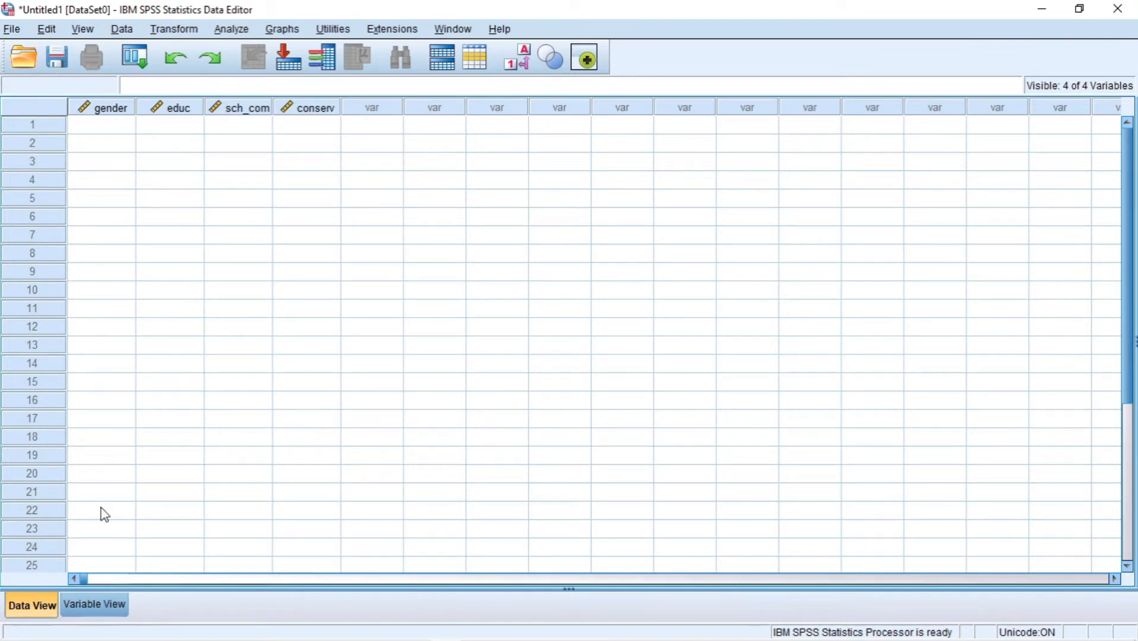
# Show the variable definitions and review the gender variable's type options, keeping it Numeric
pyautogui.click(93, 605)
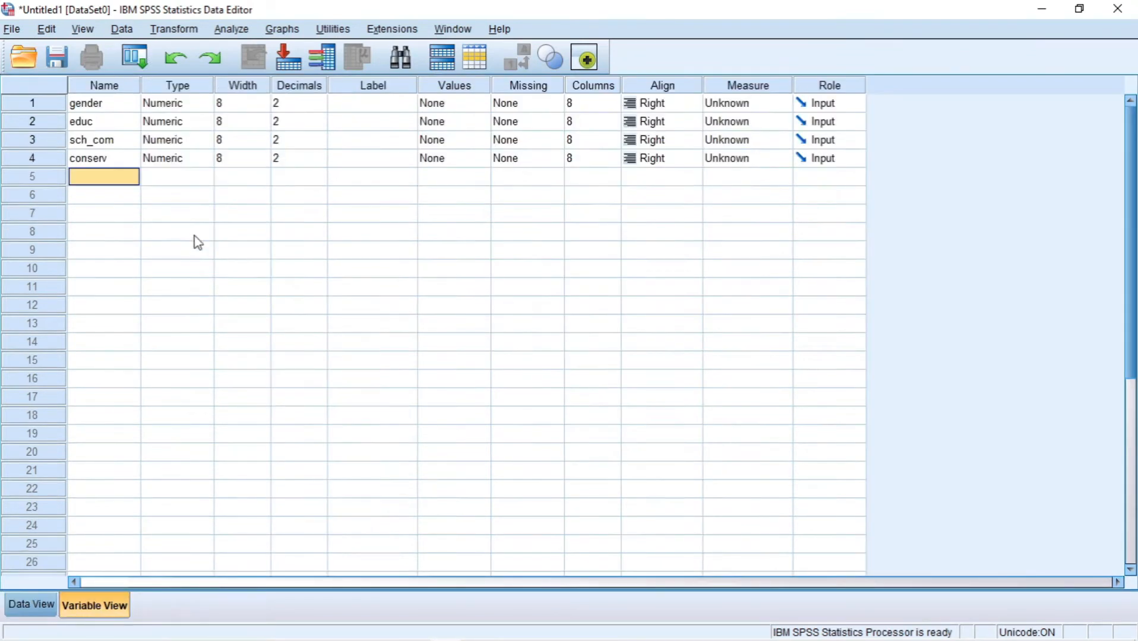
pyautogui.click(173, 102)
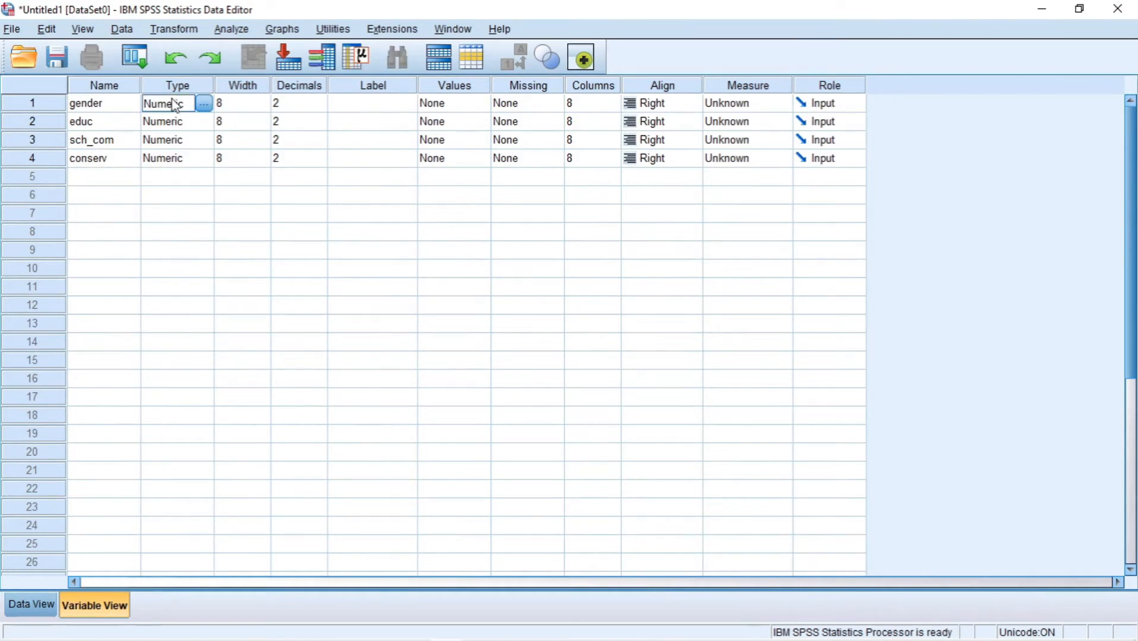
pyautogui.click(204, 104)
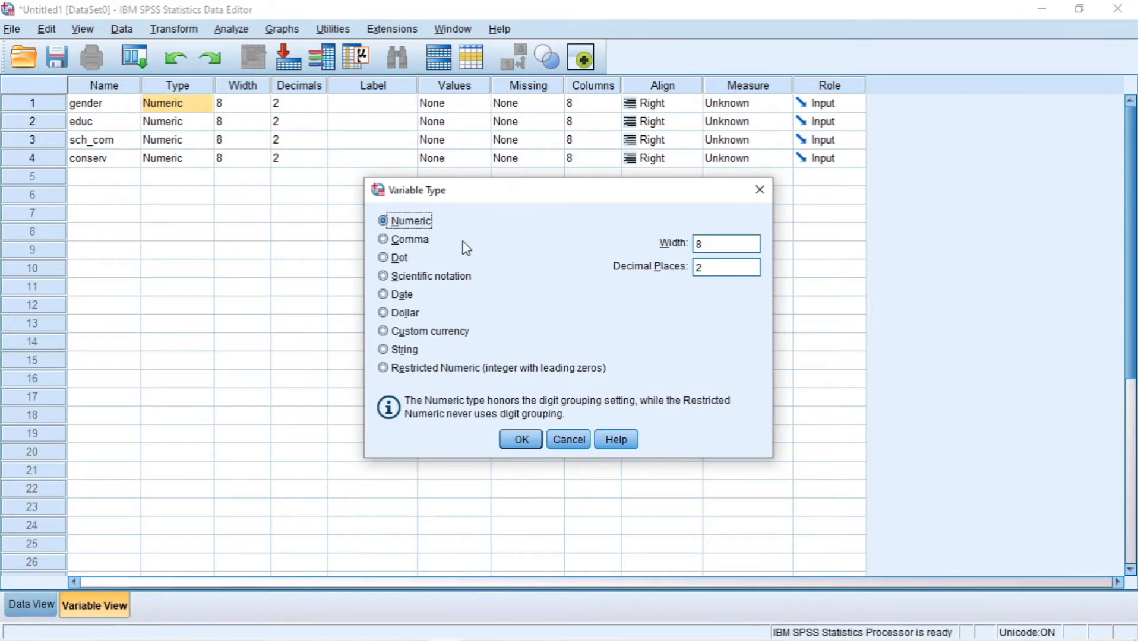
pyautogui.click(518, 441)
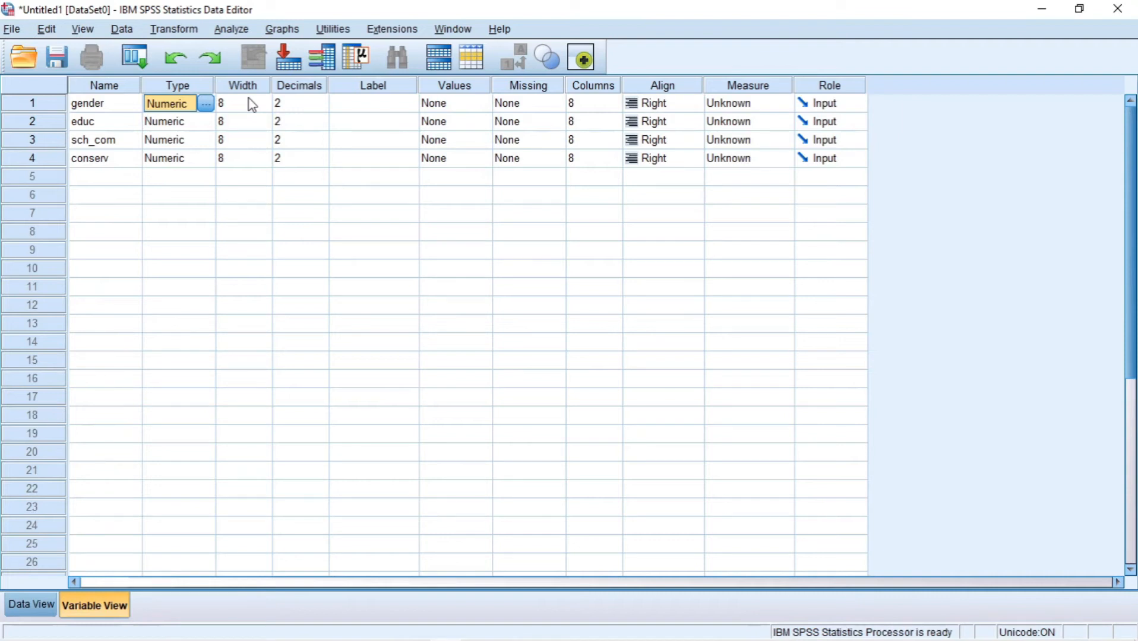
# Set the decimals to 0 for the gender, educ, sch_com and conserv variables
pyautogui.click(296, 106)
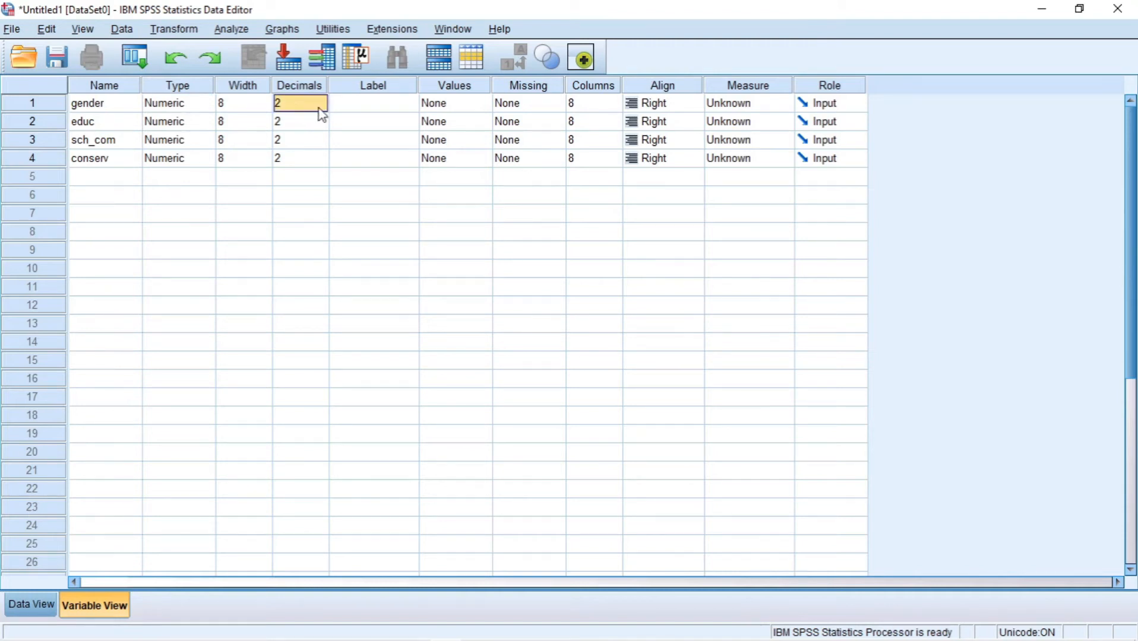
pyautogui.click(308, 105)
pyautogui.click(321, 108)
pyautogui.click(321, 109)
pyautogui.click(310, 123)
pyautogui.click(321, 126)
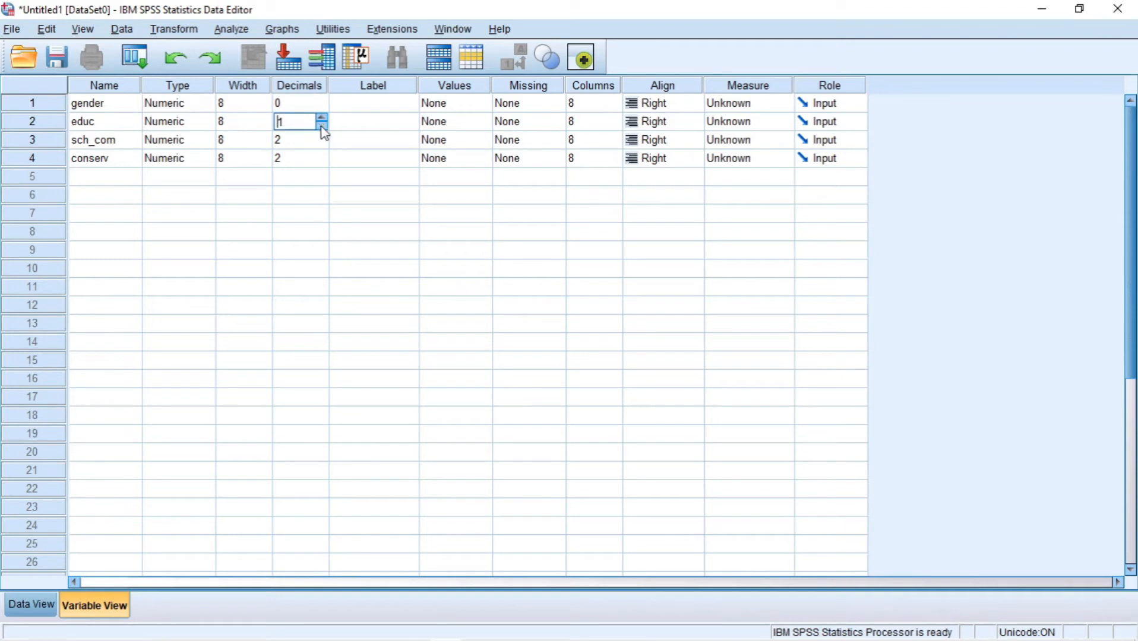
pyautogui.click(305, 141)
pyautogui.click(320, 145)
pyautogui.click(320, 145)
pyautogui.click(301, 155)
pyautogui.click(319, 163)
pyautogui.click(319, 163)
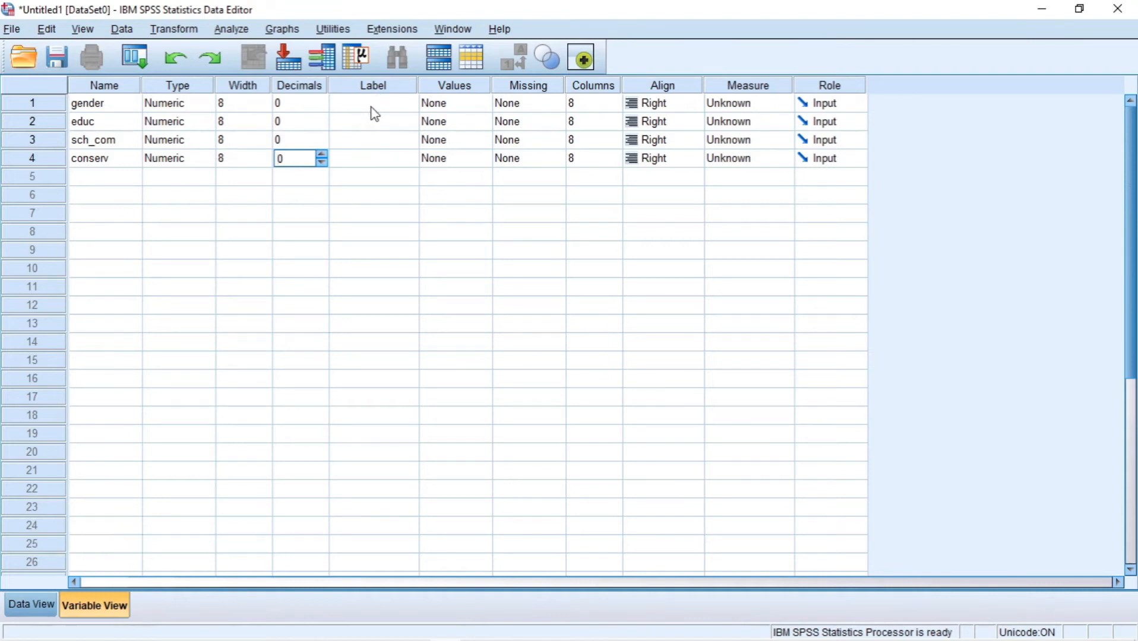
# Give the educ variable the label "Education"
pyautogui.click(369, 122)
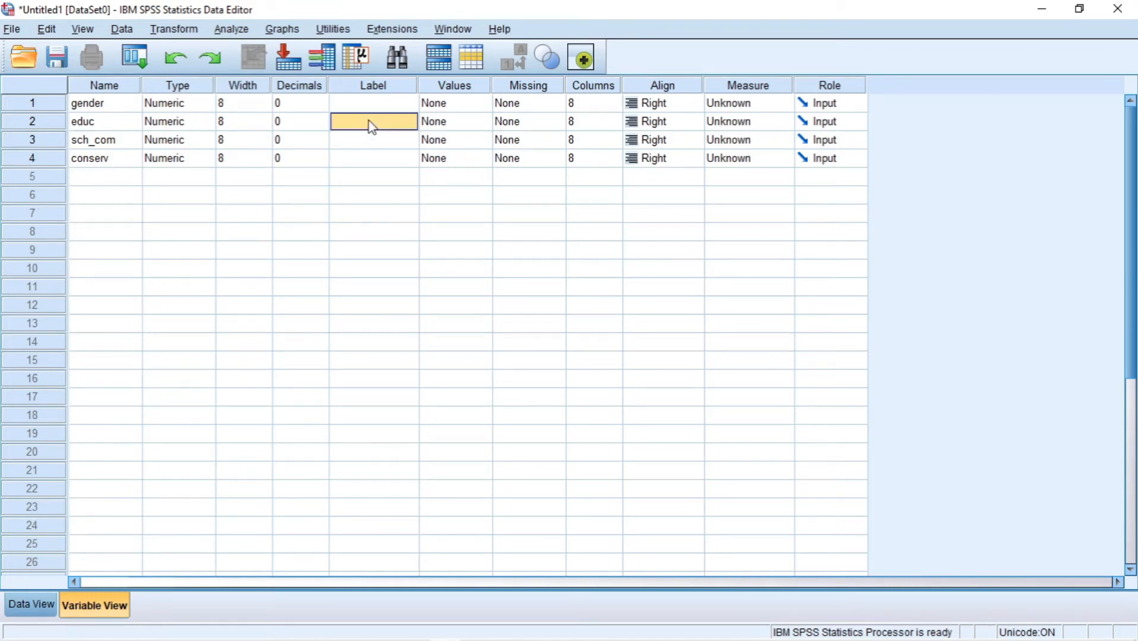
pyautogui.write('Educ')
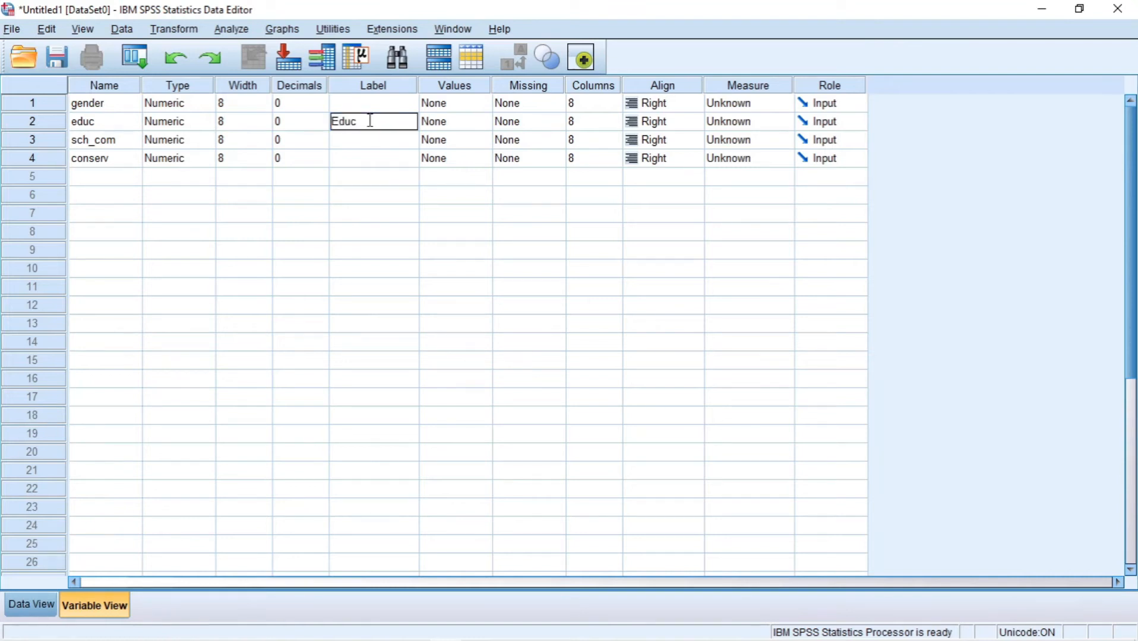
pyautogui.write('ation')
pyautogui.press('Return')
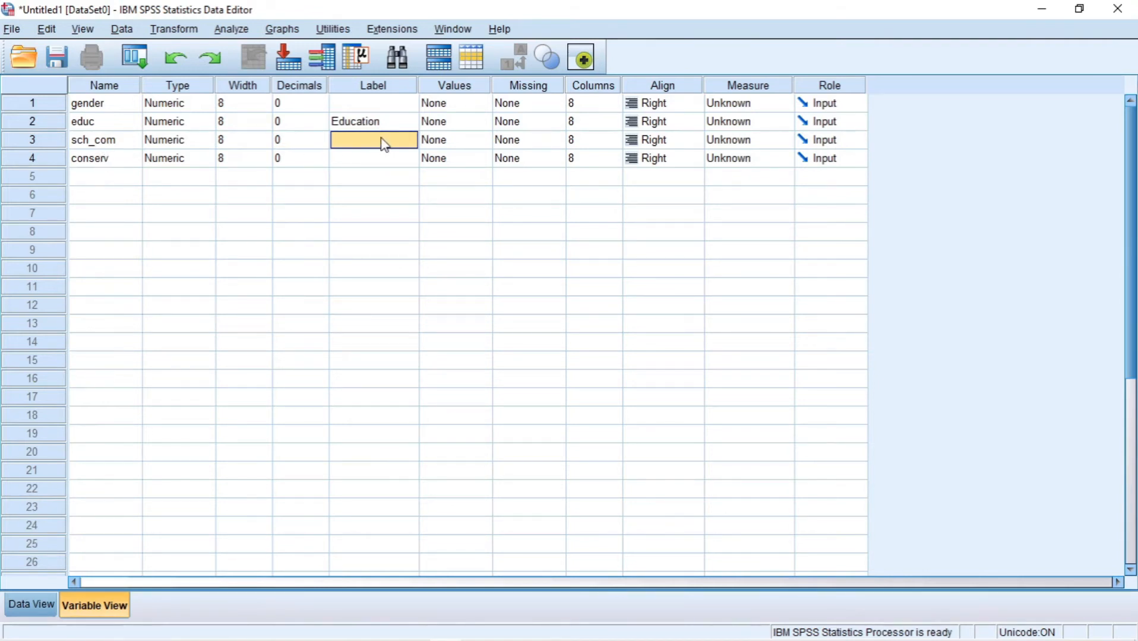
# Label the sch_com variable "Publich School rating" and the conserv variable "Conservative or Liberal"
pyautogui.write('Publich S')
pyautogui.write('chool rating')
pyautogui.press('Return')
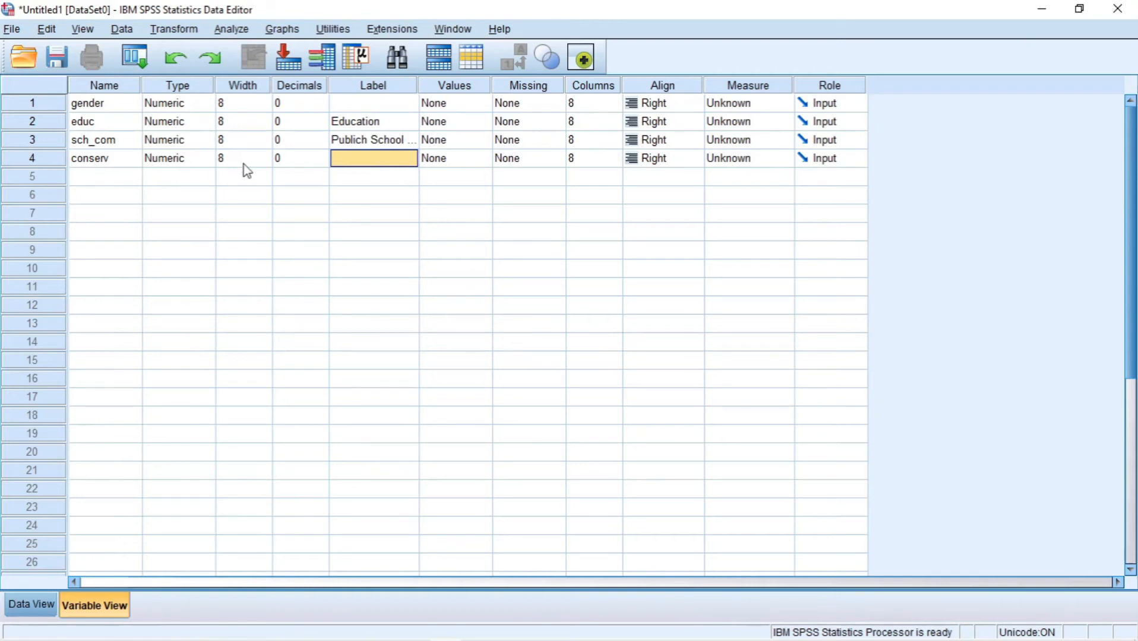
pyautogui.write('Co')
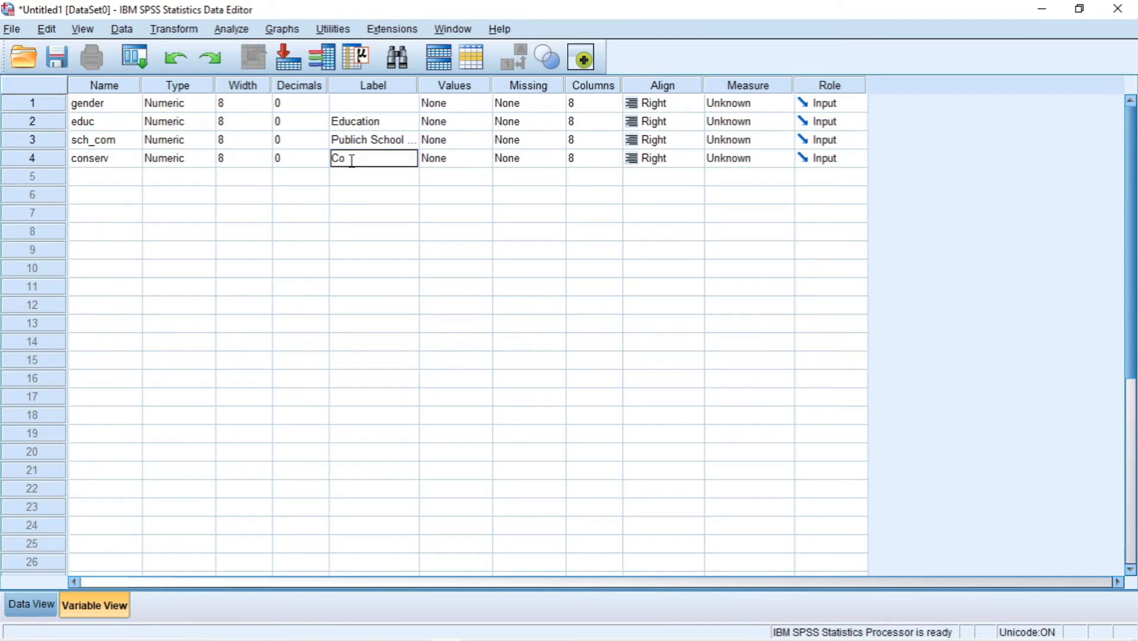
pyautogui.write('nservative ror Liberal')
pyautogui.press('Return')
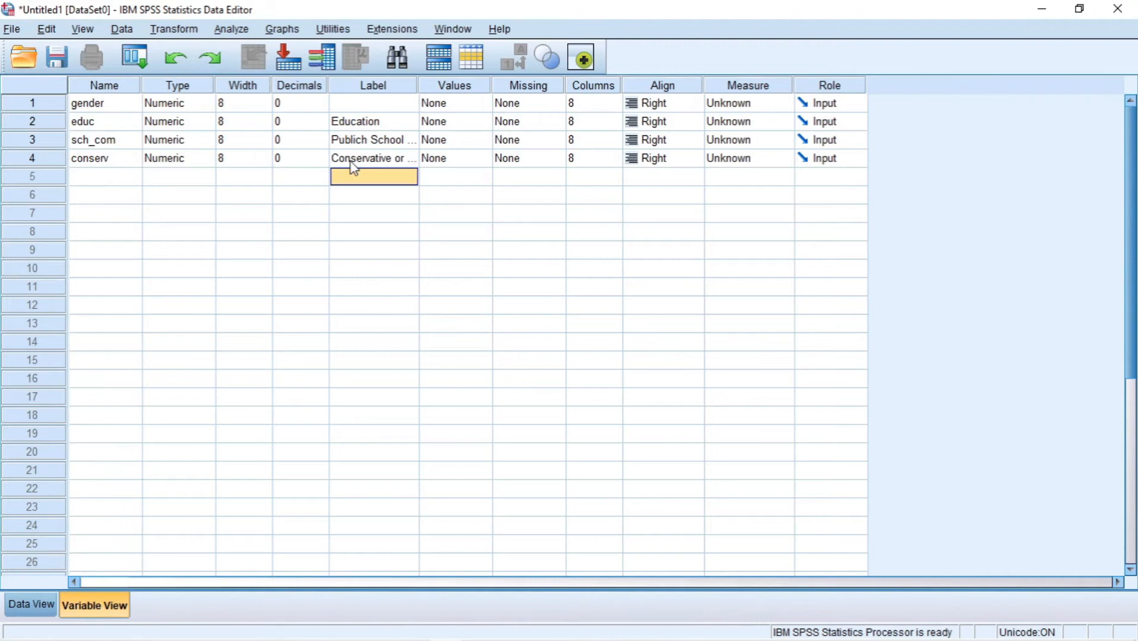
# Define value labels for the gender variable with 1 as Female and 2 as Male
pyautogui.click(453, 110)
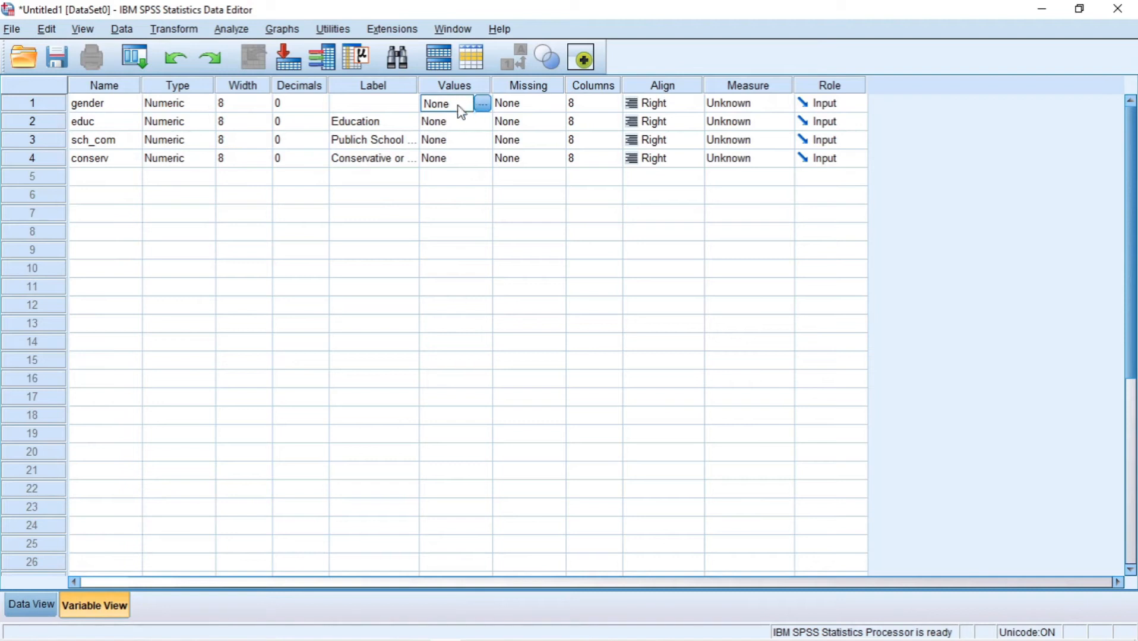
pyautogui.click(483, 106)
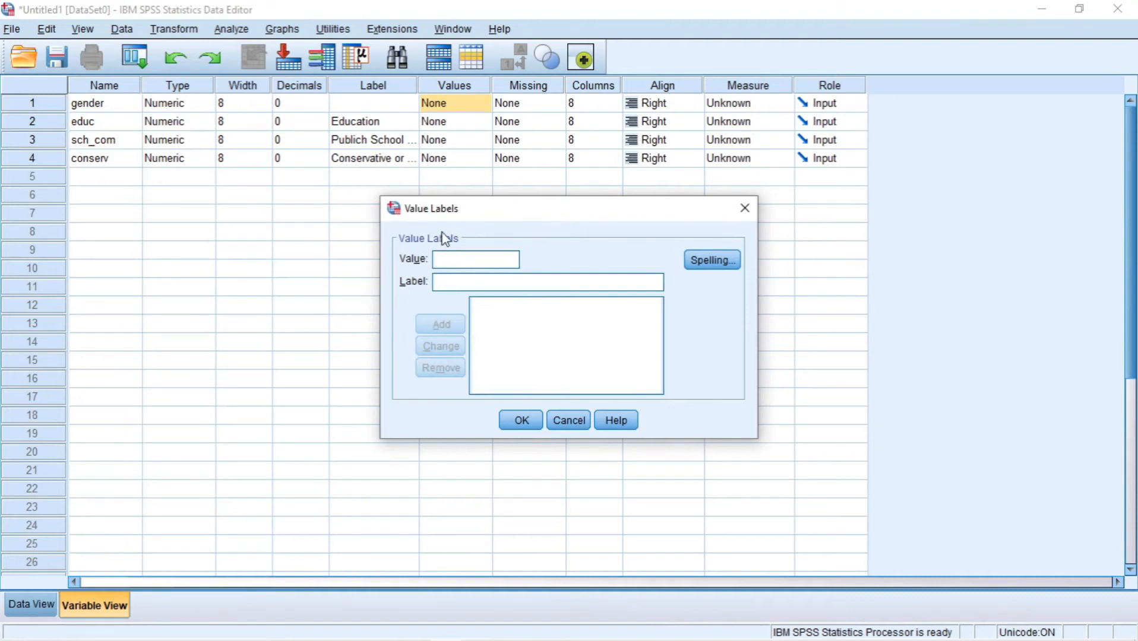
pyautogui.write('1')
pyautogui.click(459, 282)
pyautogui.write('Female')
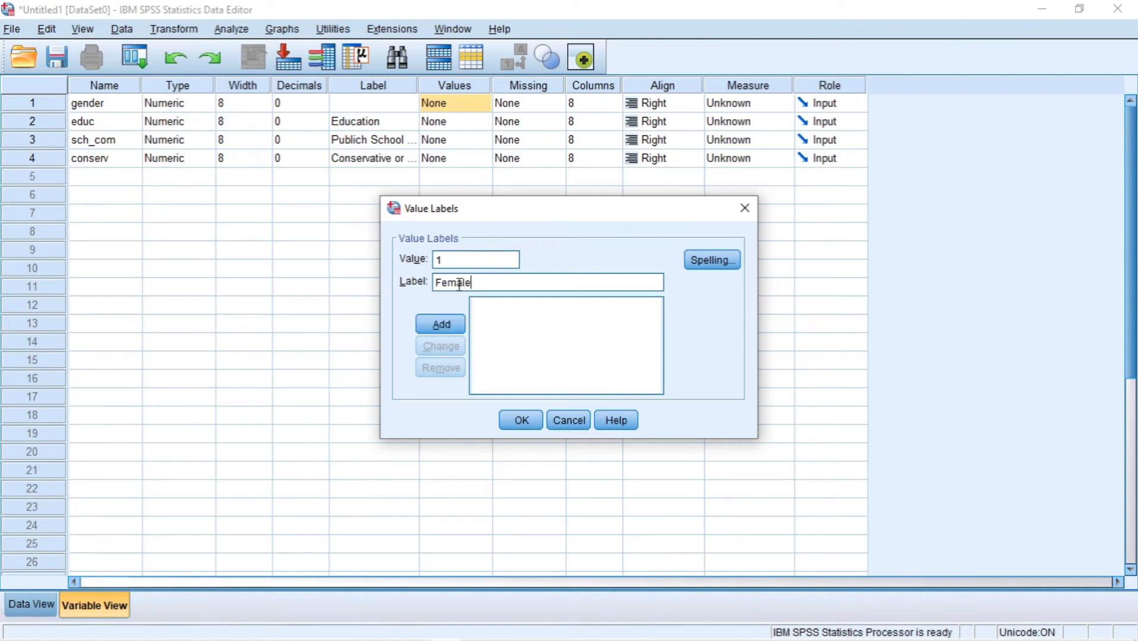
pyautogui.click(447, 324)
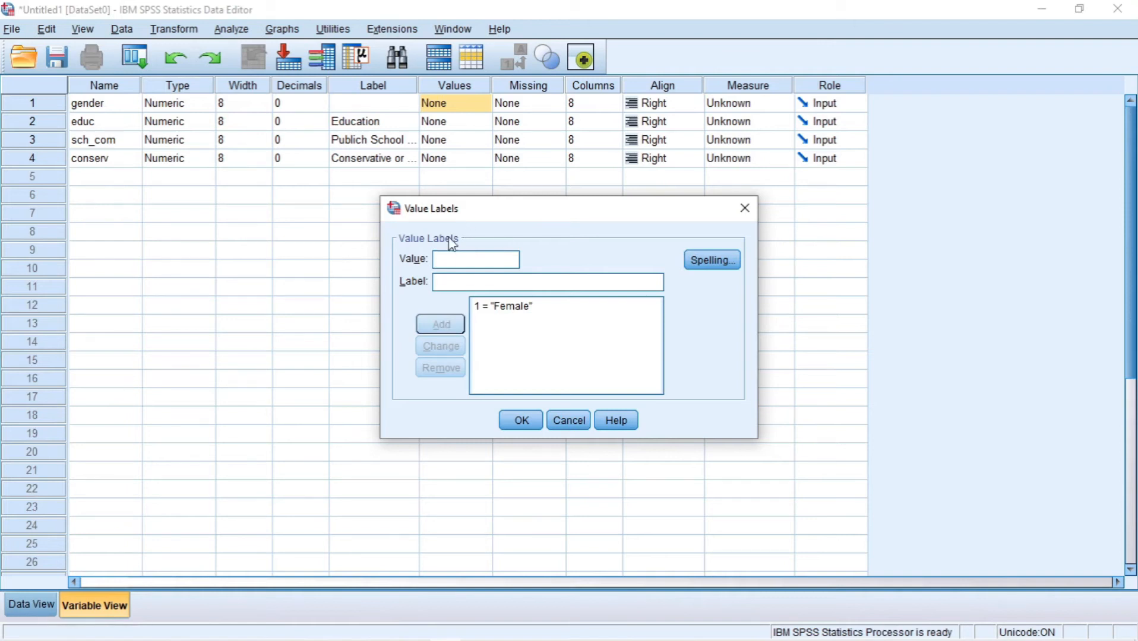
pyautogui.write('2')
pyautogui.click(449, 283)
pyautogui.write('Male')
pyautogui.click(441, 325)
pyautogui.click(515, 422)
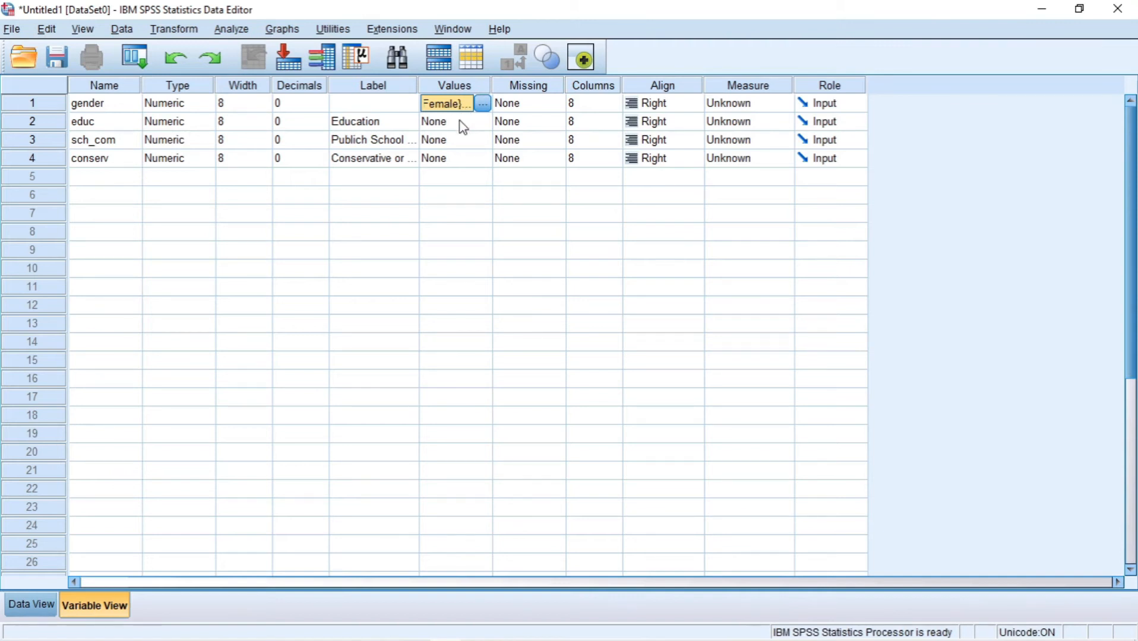
# Start the value labels for the sch_com variable by adding 1 as Very Poor and 2 as Poor
pyautogui.click(457, 142)
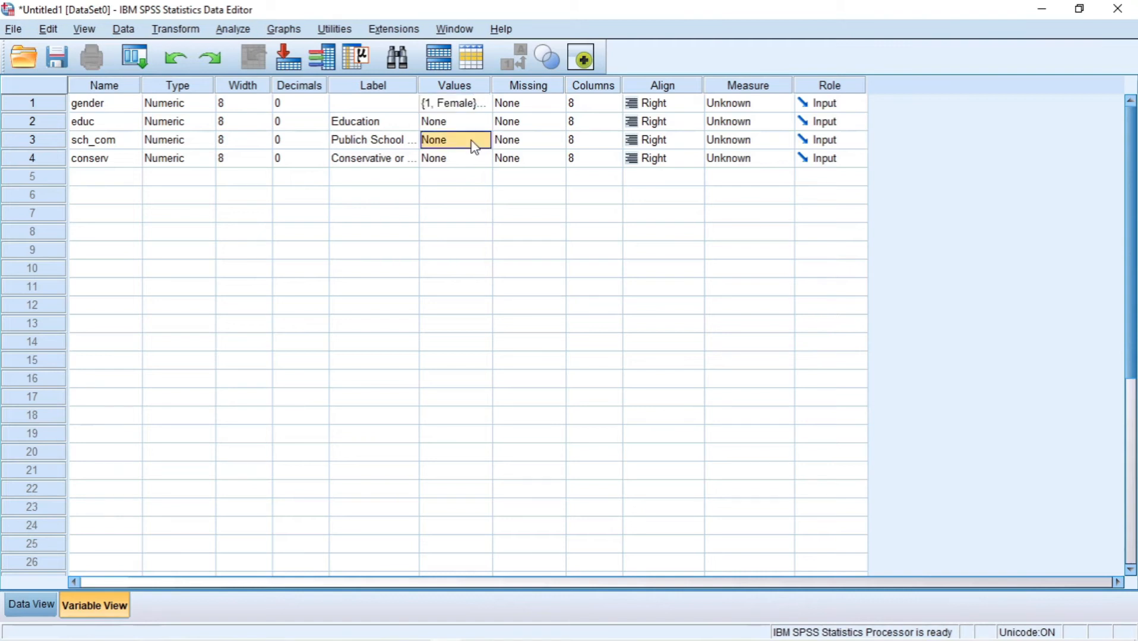
pyautogui.click(482, 141)
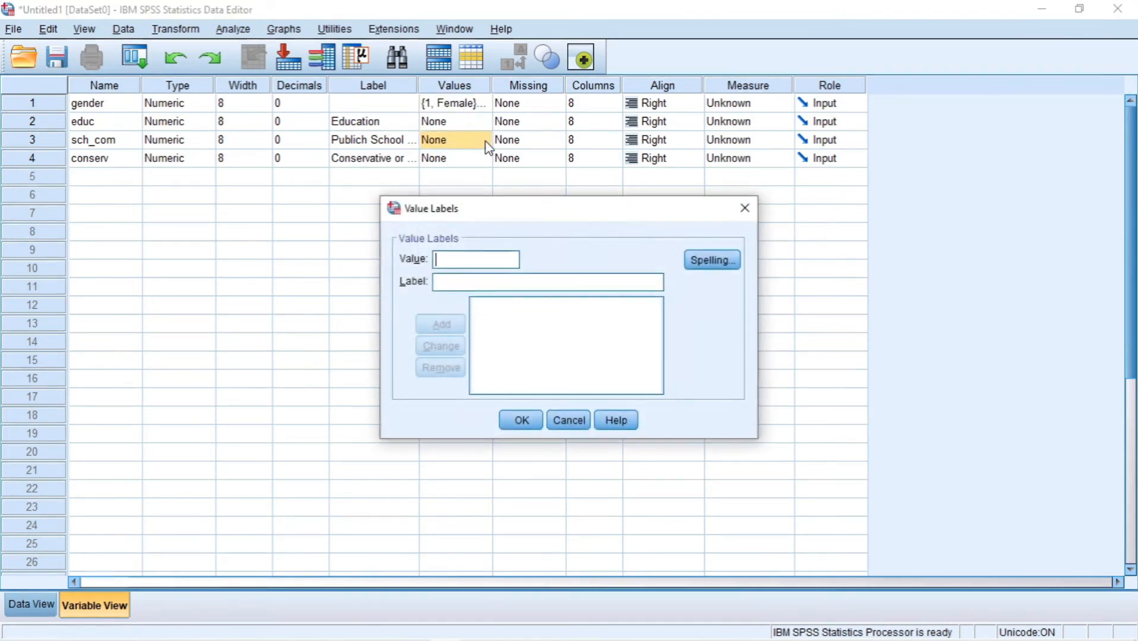
pyautogui.write('1')
pyautogui.click(464, 283)
pyautogui.write('Very Poor')
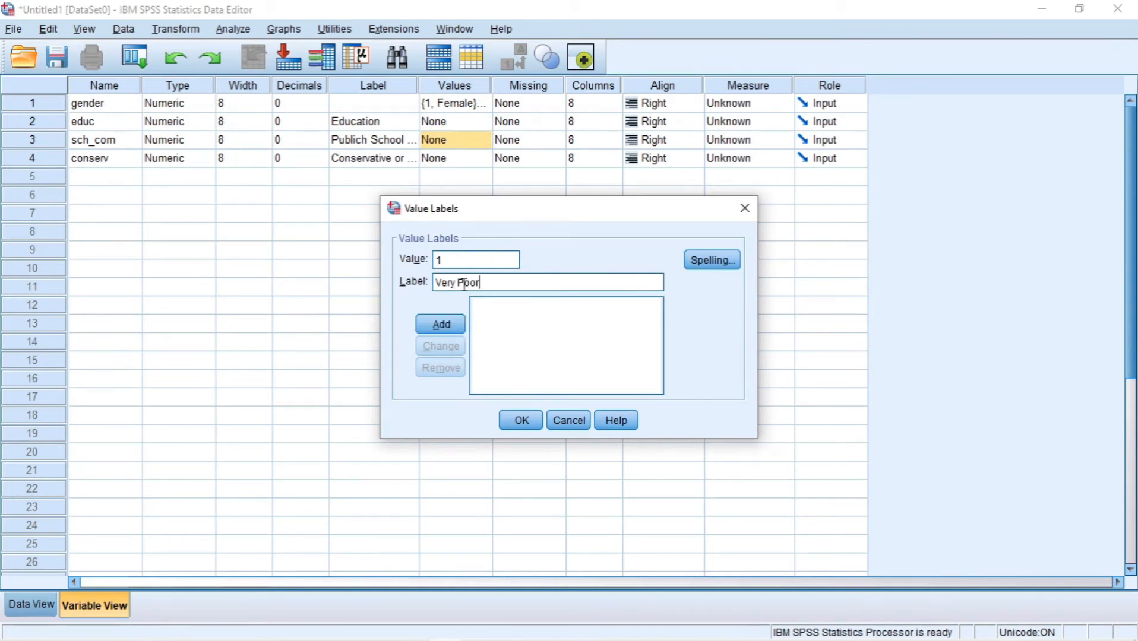
pyautogui.click(440, 324)
pyautogui.write('2')
pyautogui.click(460, 283)
pyautogui.write('Poor')
pyautogui.click(438, 325)
# Add 3 as Okay and 4 as Good to the value labels of sch_com
pyautogui.write('3')
pyautogui.click(470, 283)
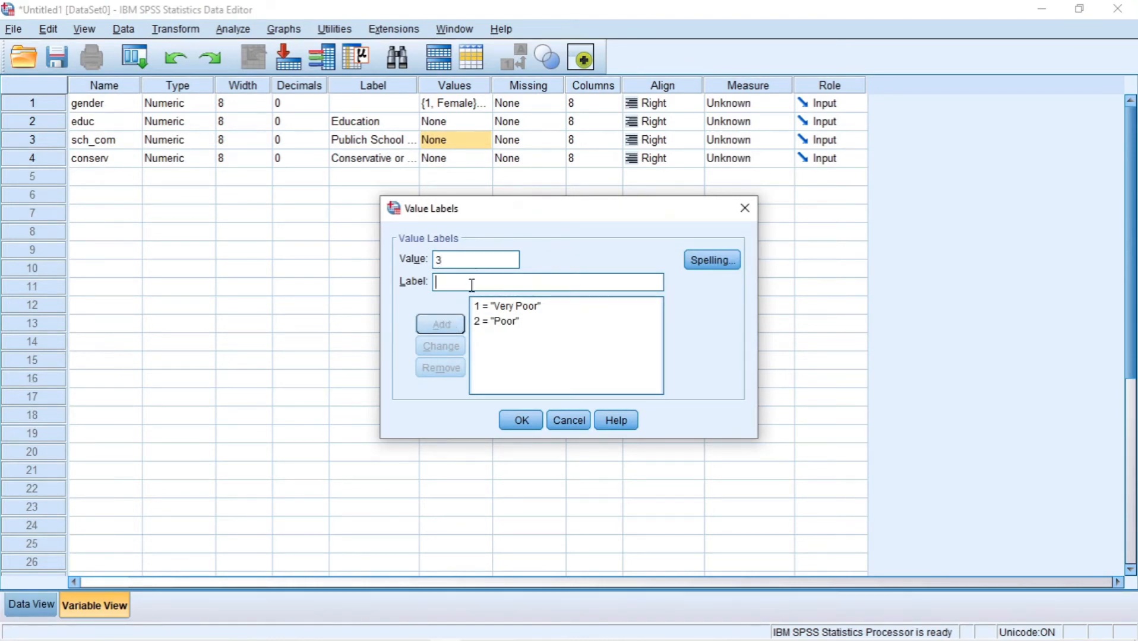
pyautogui.write('Okay')
pyautogui.click(442, 325)
pyautogui.write('4')
pyautogui.click(453, 282)
pyautogui.write('Good')
pyautogui.click(440, 324)
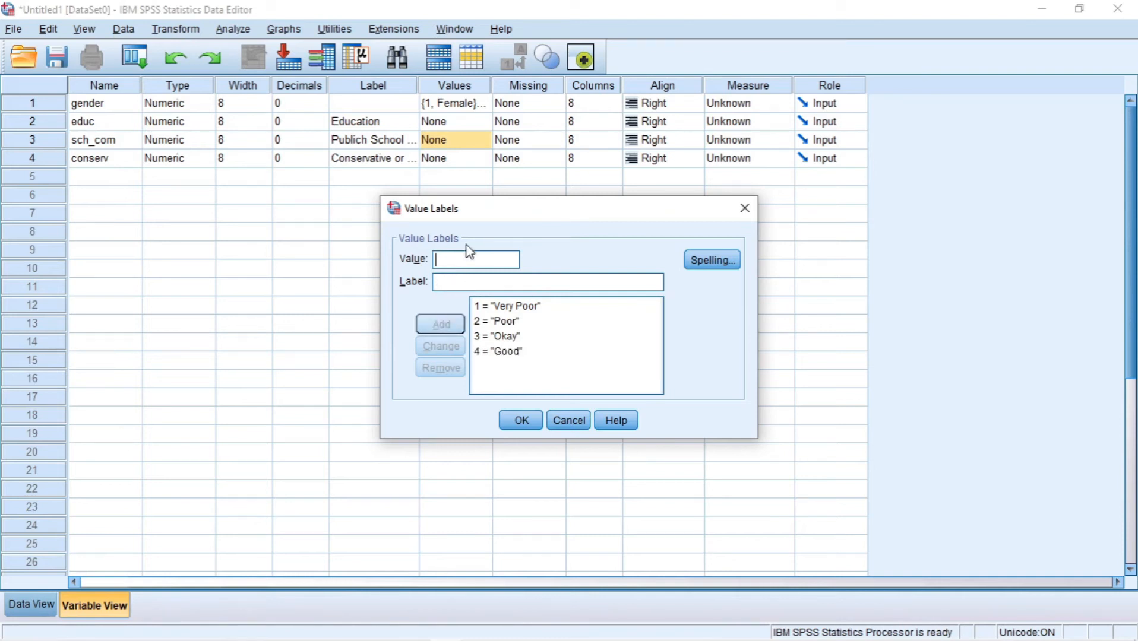
# Add 5 as Very Good to the sch_com value labels and apply the set
pyautogui.write('5')
pyautogui.click(457, 282)
pyautogui.write('Very')
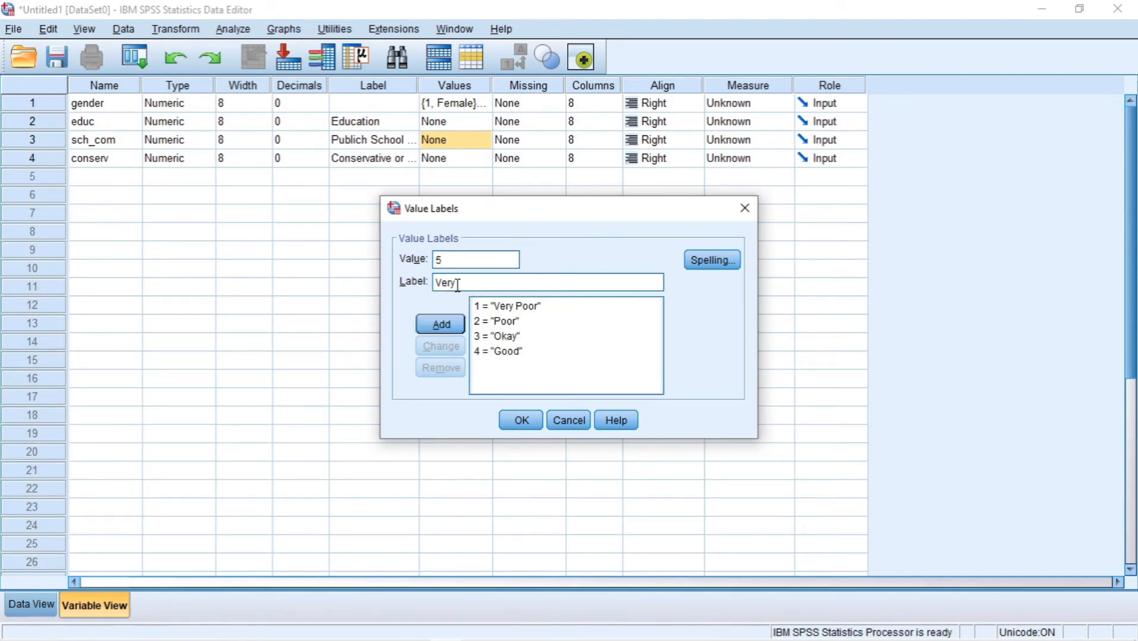
pyautogui.write(' Good')
pyautogui.click(441, 325)
pyautogui.click(517, 421)
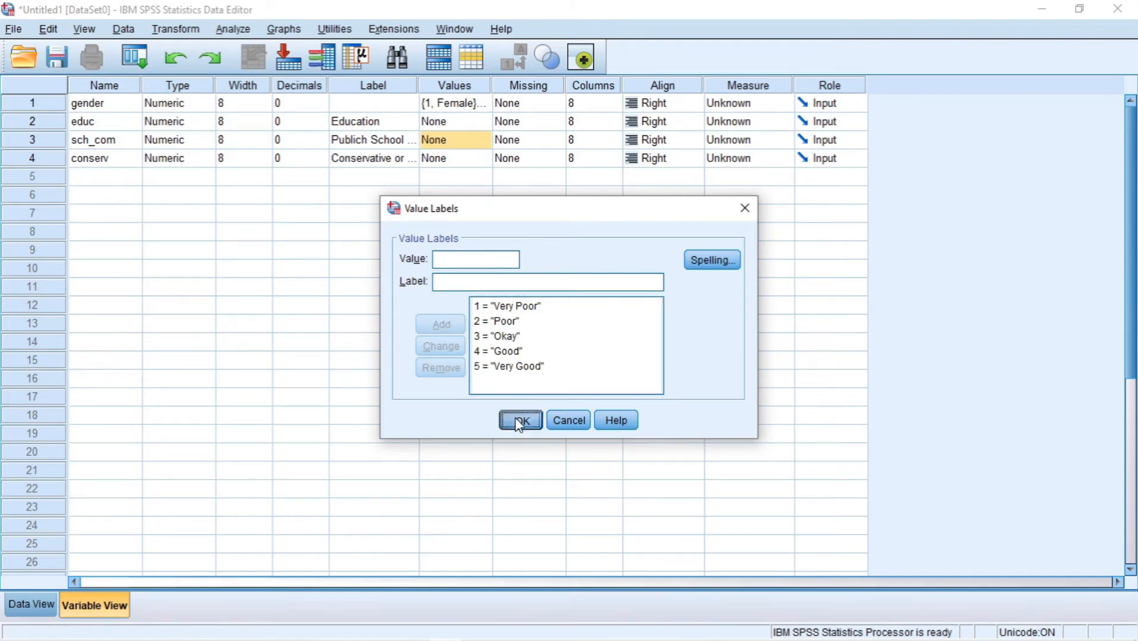
# Start the value labels for the conserv variable by adding 1 as Very Liberal and 2 as Liberal
pyautogui.click(474, 163)
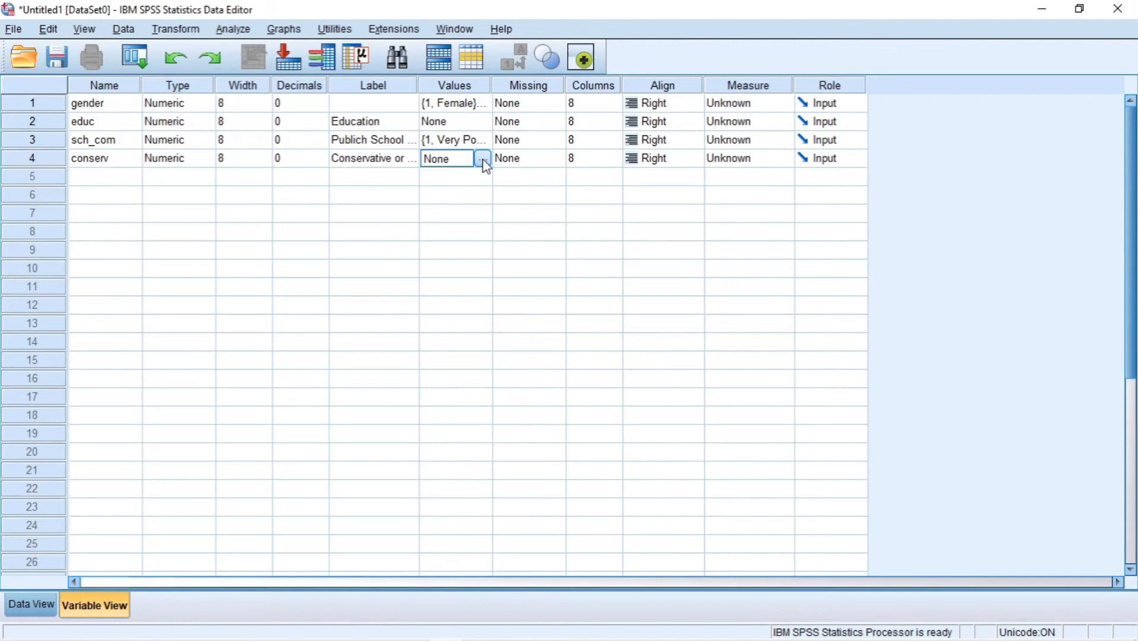
pyautogui.click(483, 160)
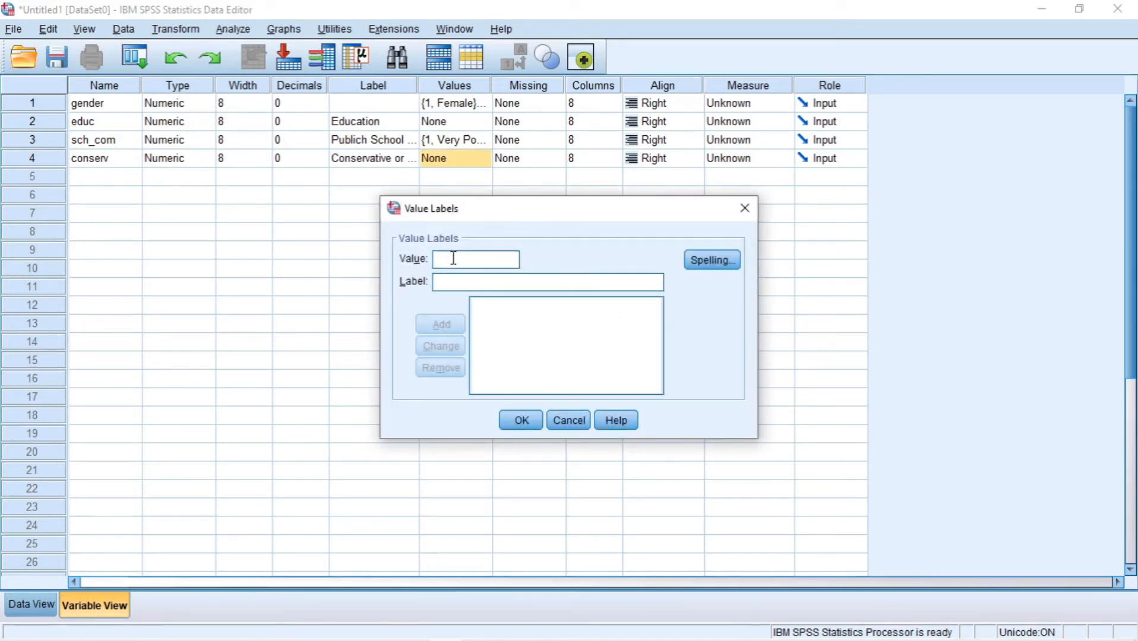
pyautogui.write('1')
pyautogui.click(453, 282)
pyautogui.write('Very')
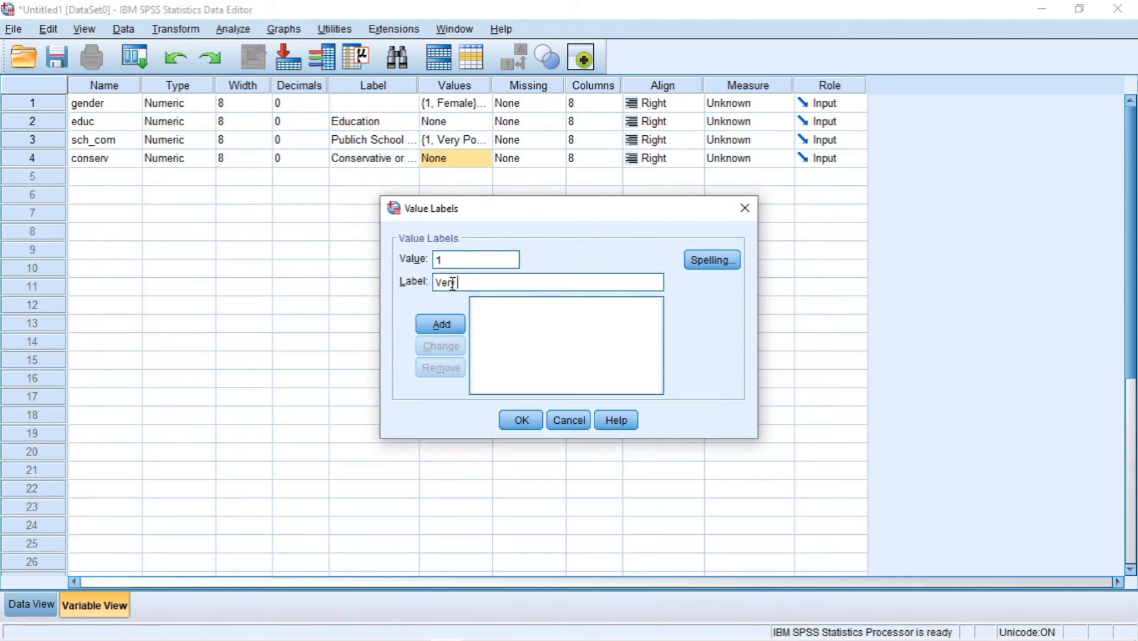
pyautogui.write(' Liberal')
pyautogui.press('Return')
pyautogui.write('2')
pyautogui.click(455, 284)
pyautogui.write('Liberal')
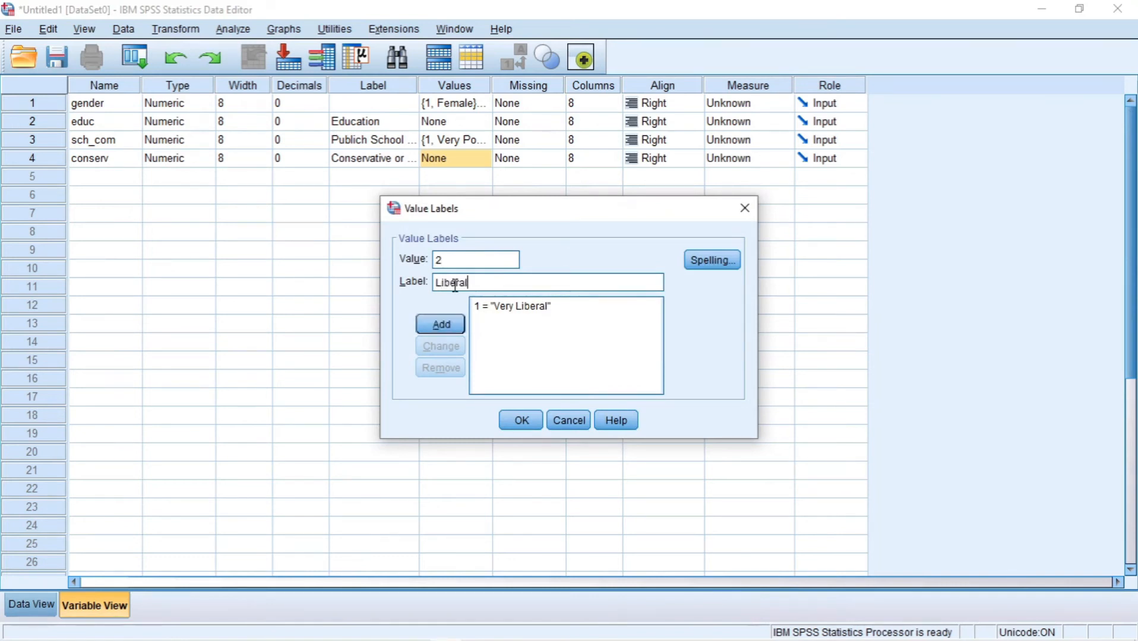
pyautogui.press('Return')
# Add 3 as Moderate and 4 as Conservative to the value labels of conserv
pyautogui.write('3')
pyautogui.click(455, 282)
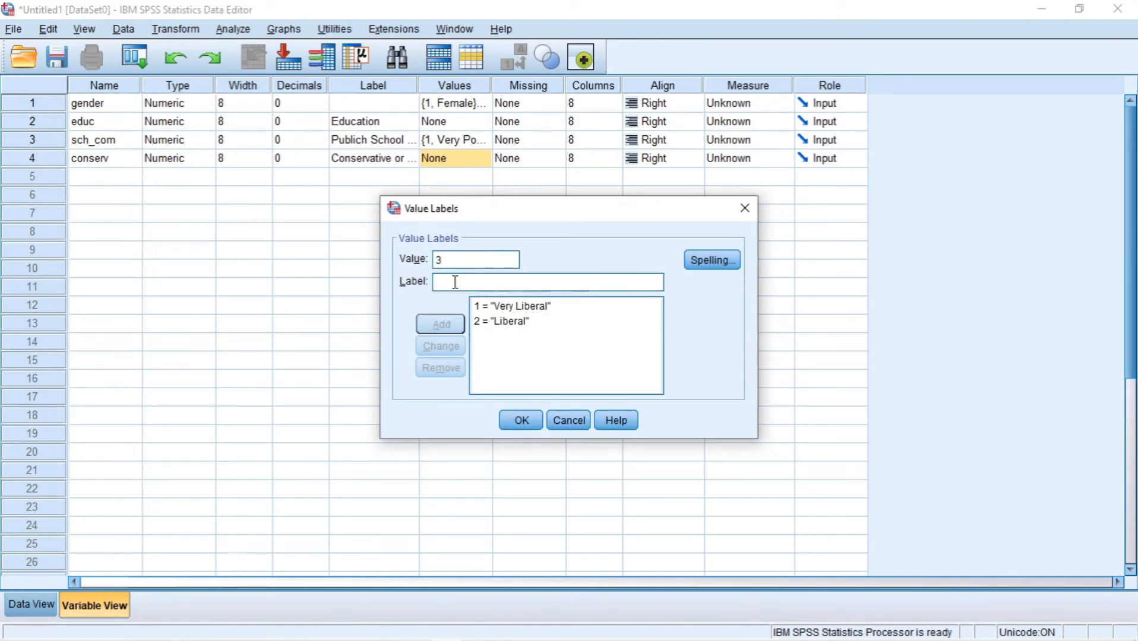
pyautogui.write('Mo')
pyautogui.write('te')
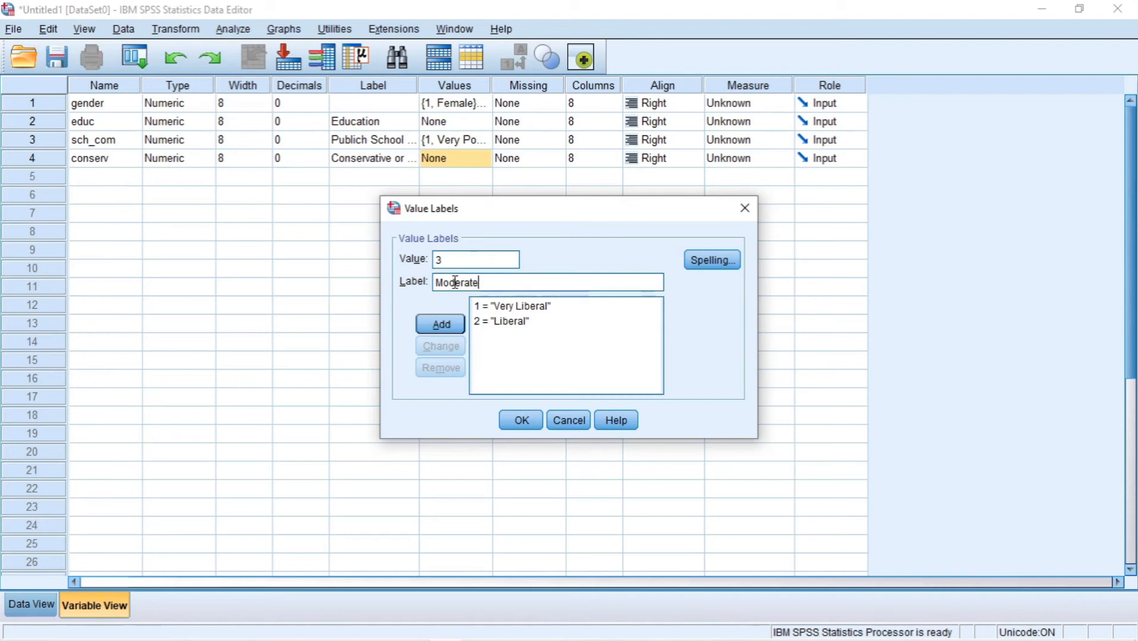
pyautogui.click(440, 326)
pyautogui.write('4')
pyautogui.click(455, 281)
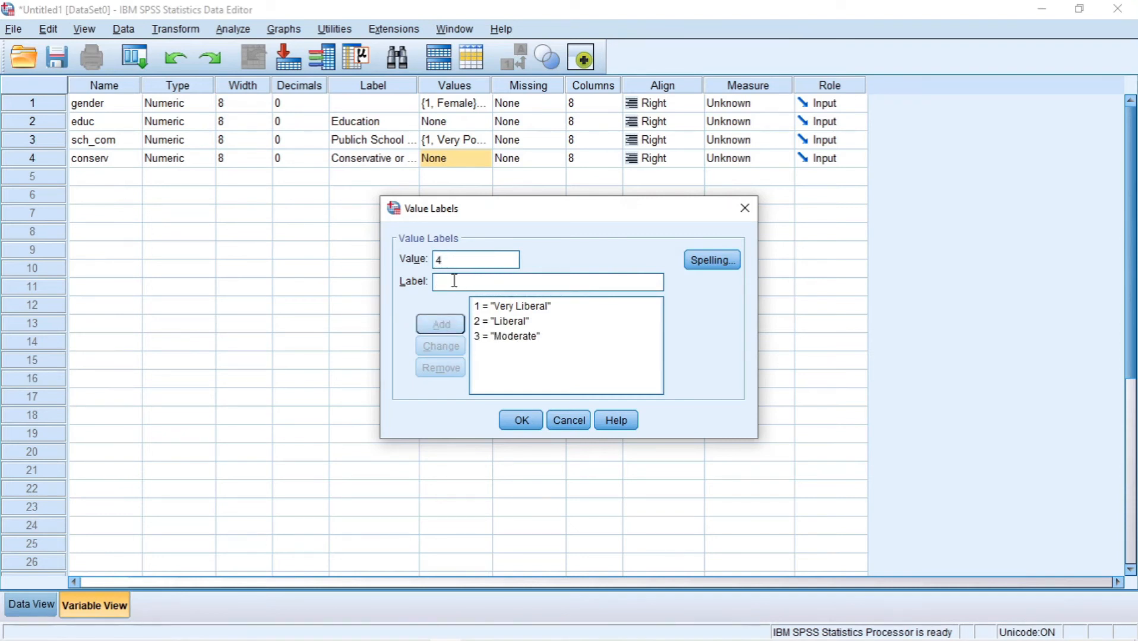
pyautogui.write('Conservative')
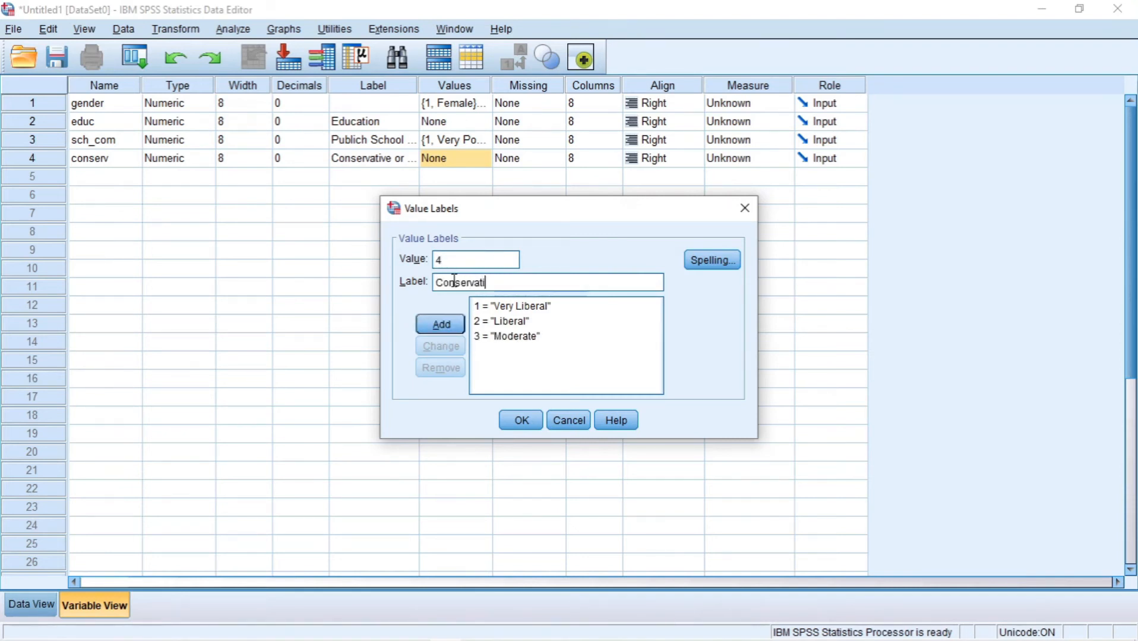
pyautogui.click(431, 324)
# Add 5 as Very Conservative to the conserv value labels and apply the set
pyautogui.write('5')
pyautogui.click(450, 282)
pyautogui.write('Very Conservative')
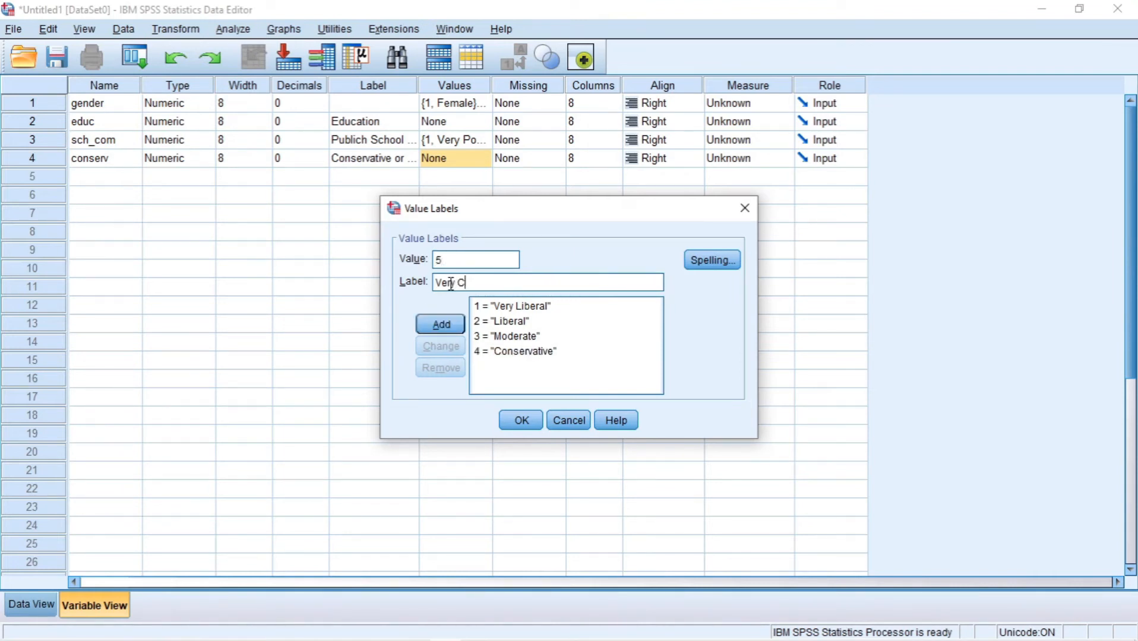
pyautogui.click(440, 325)
pyautogui.click(516, 421)
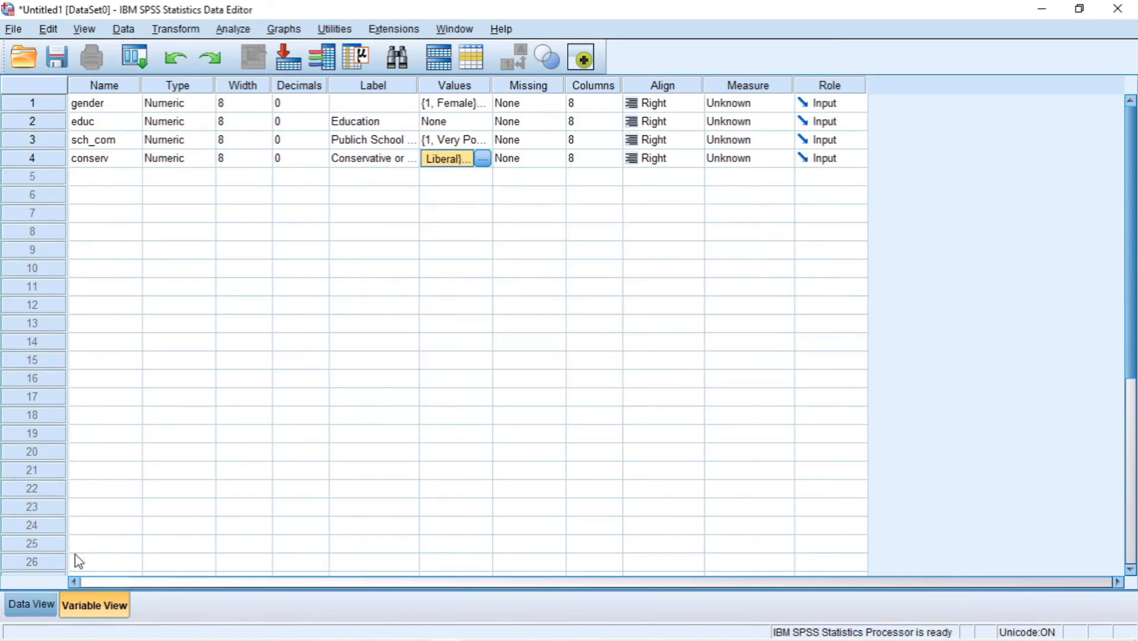
# Enter 1 and 2 as the gender values of the first two cases in the data grid
pyautogui.click(29, 605)
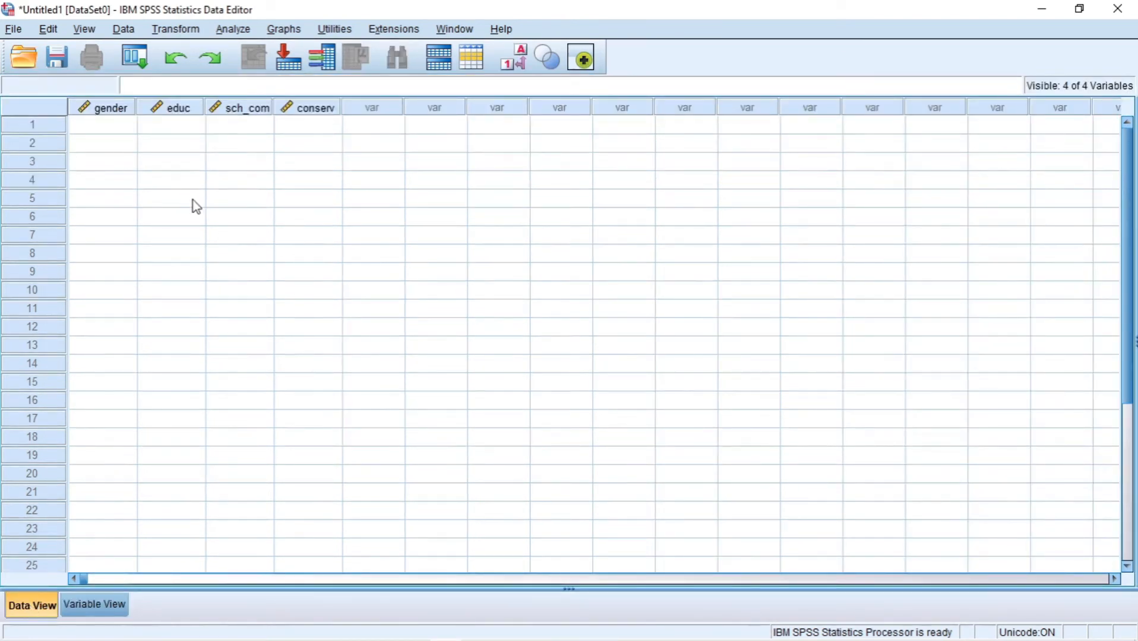
pyautogui.click(121, 132)
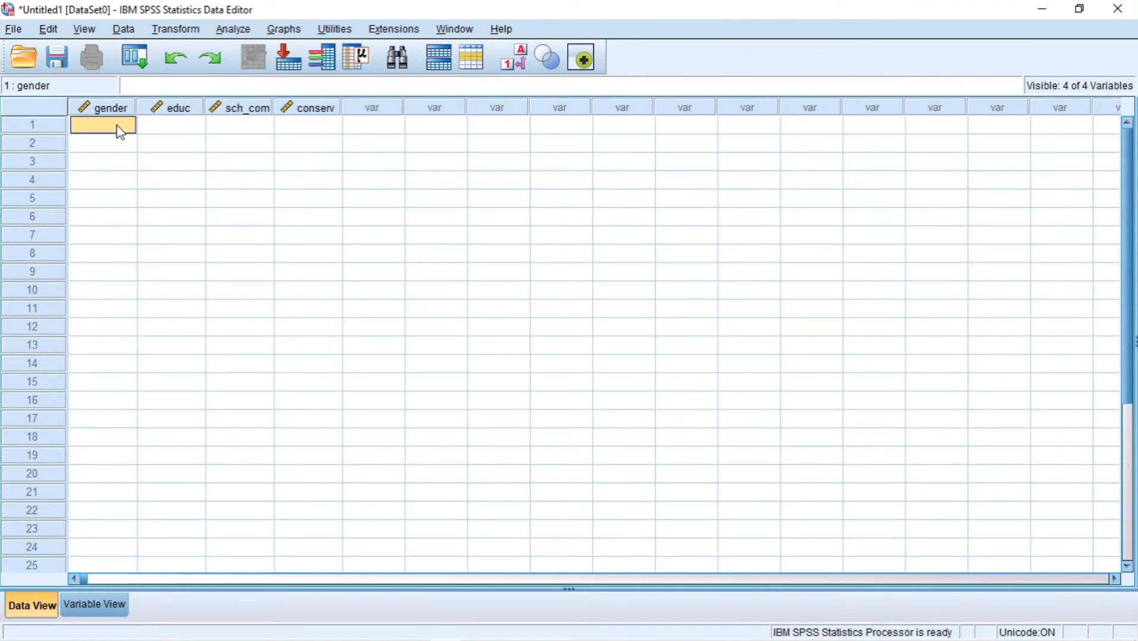
pyautogui.write('1')
pyautogui.press('Return')
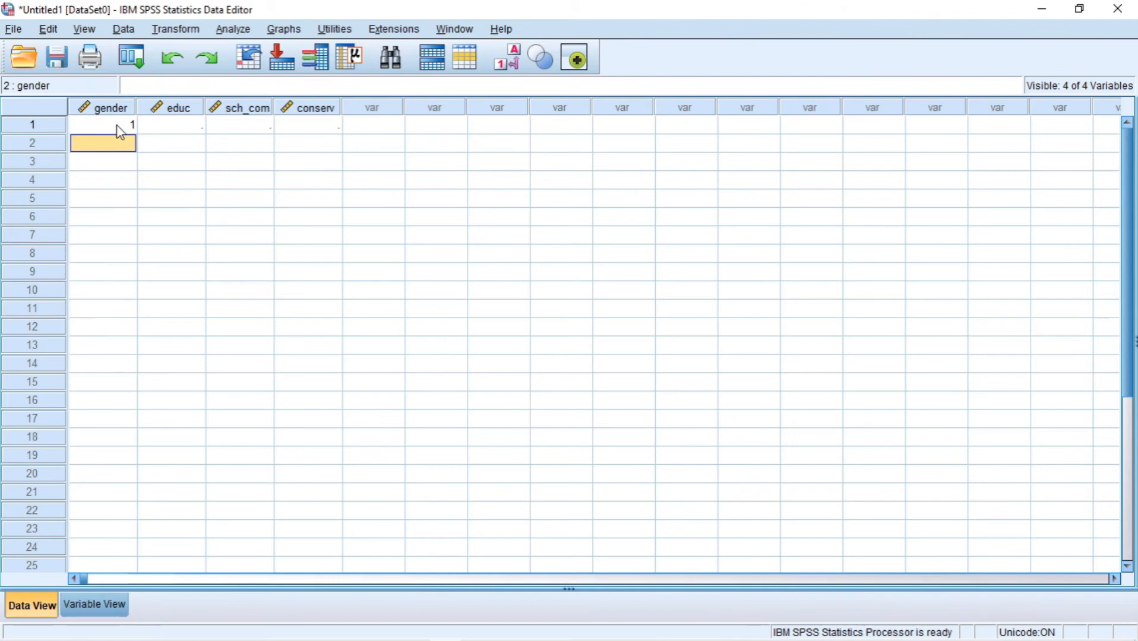
pyautogui.write('2')
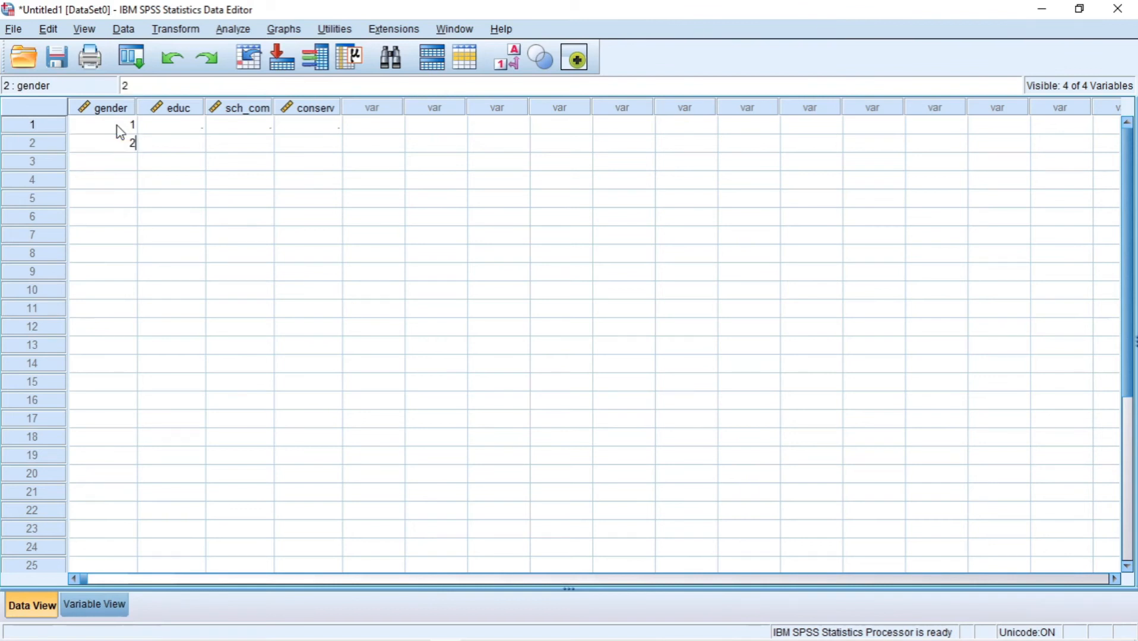
pyautogui.press('Return')
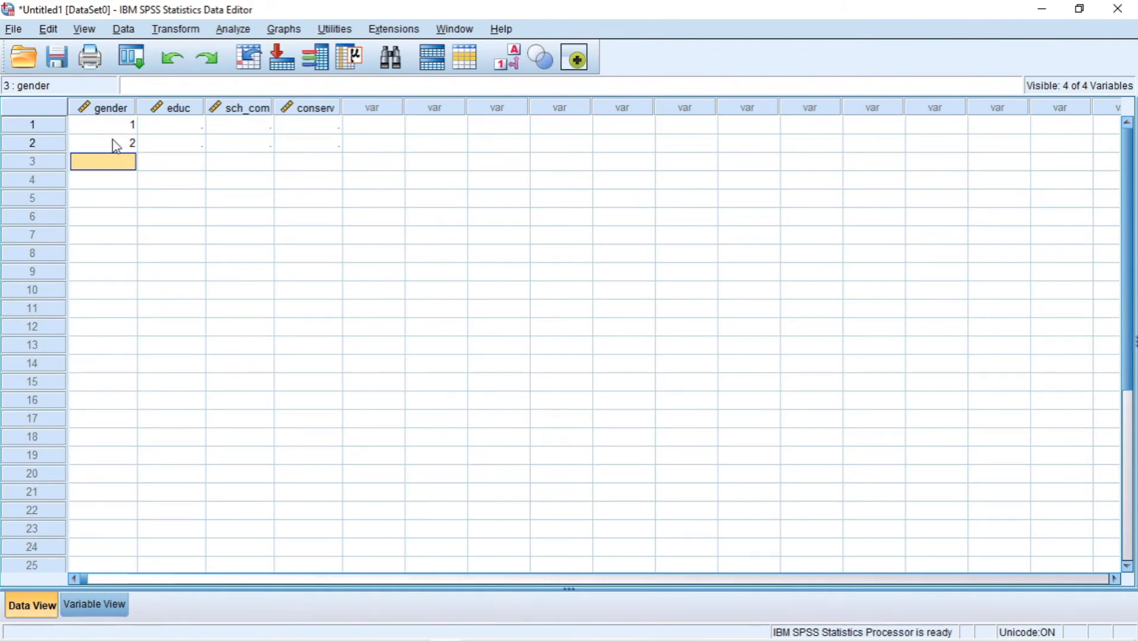
# Display the value labels in the data grid and switch back to the numeric codes
pyautogui.click(504, 63)
pyautogui.click(506, 64)
# Review the alignment options of the gender variable in the variable definitions without changing them
pyautogui.click(94, 604)
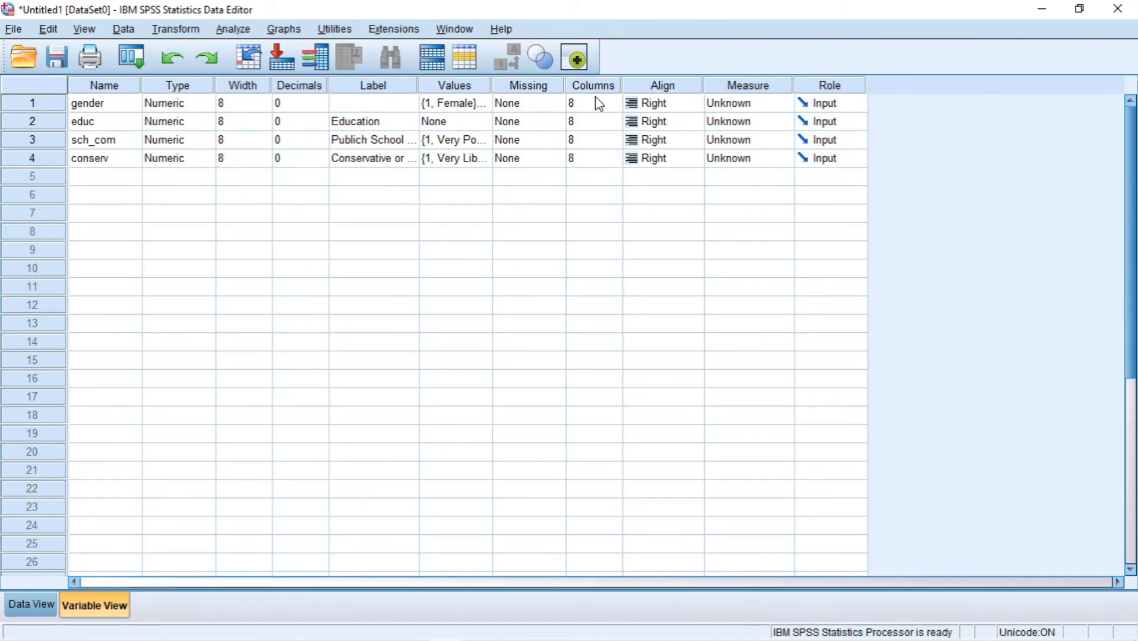
pyautogui.click(656, 107)
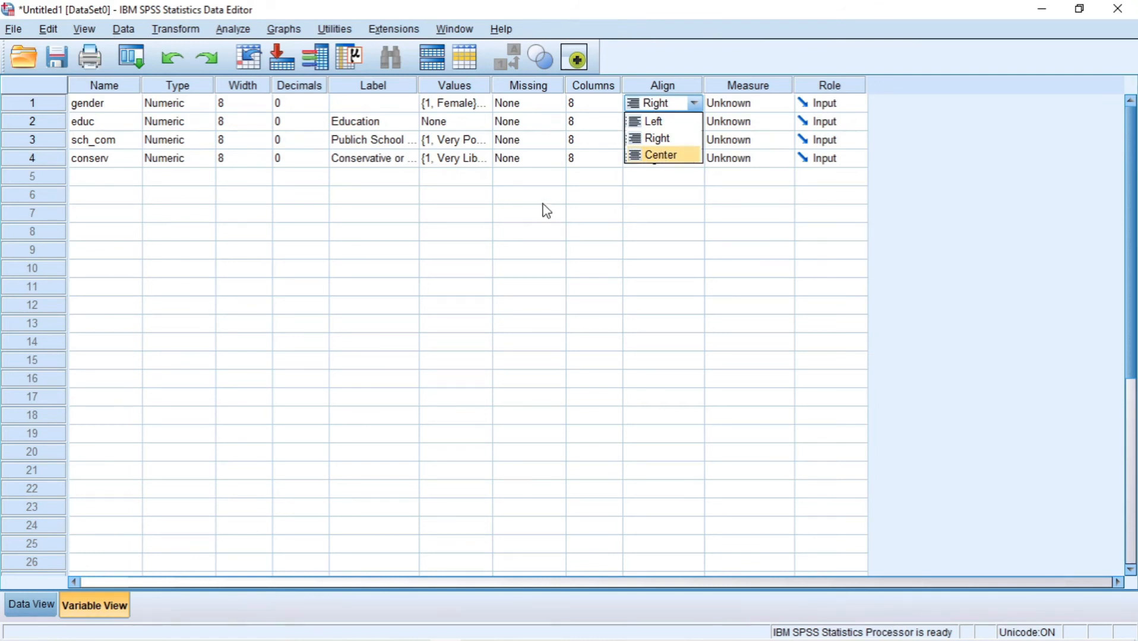
pyautogui.click(511, 199)
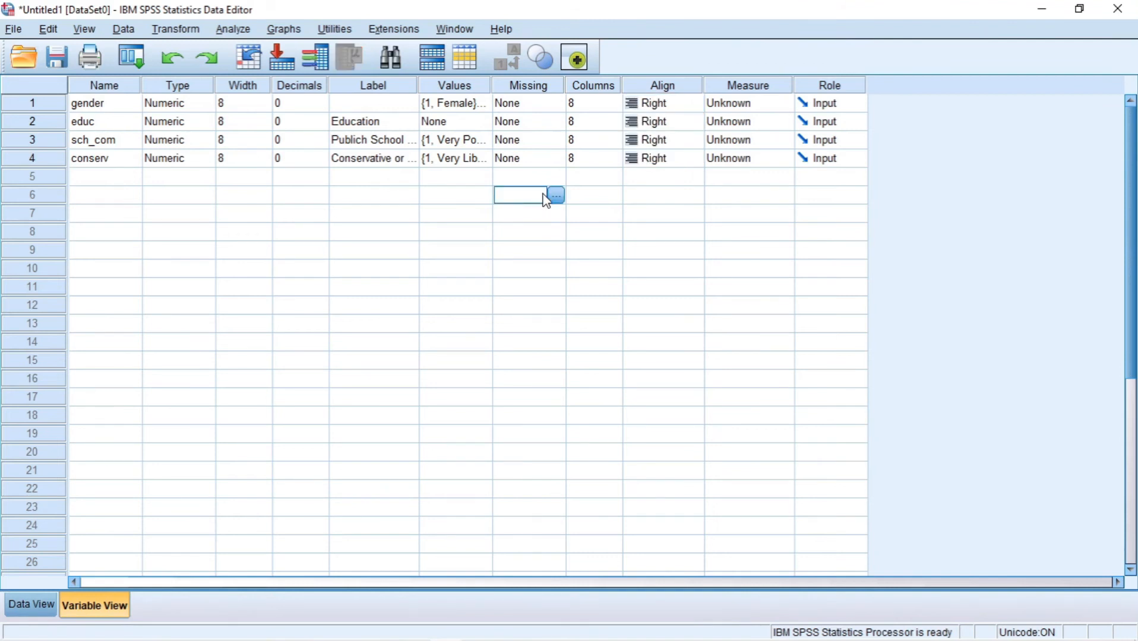
# Set the measurement level of educ to Scale and that of gender to Nominal
pyautogui.click(742, 106)
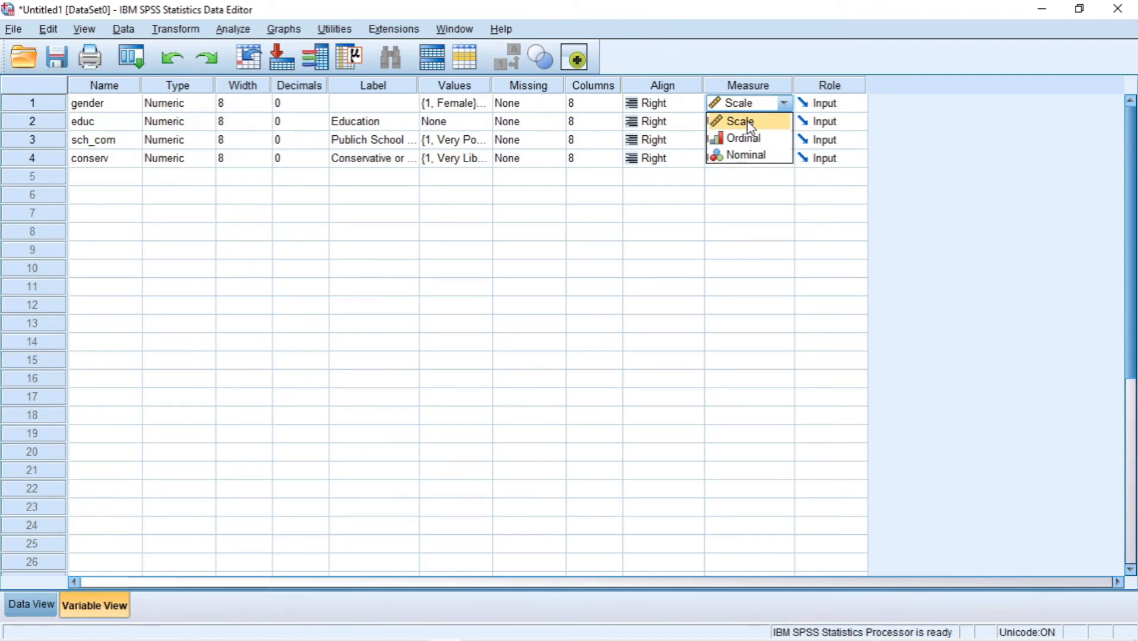
pyautogui.click(759, 197)
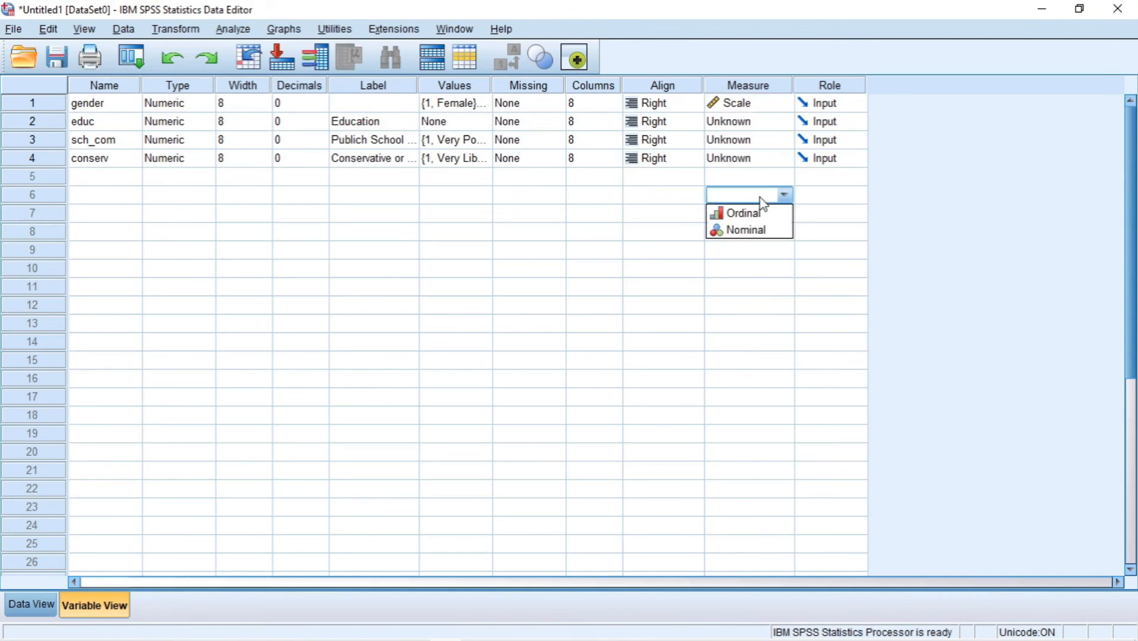
pyautogui.click(752, 126)
pyautogui.click(744, 142)
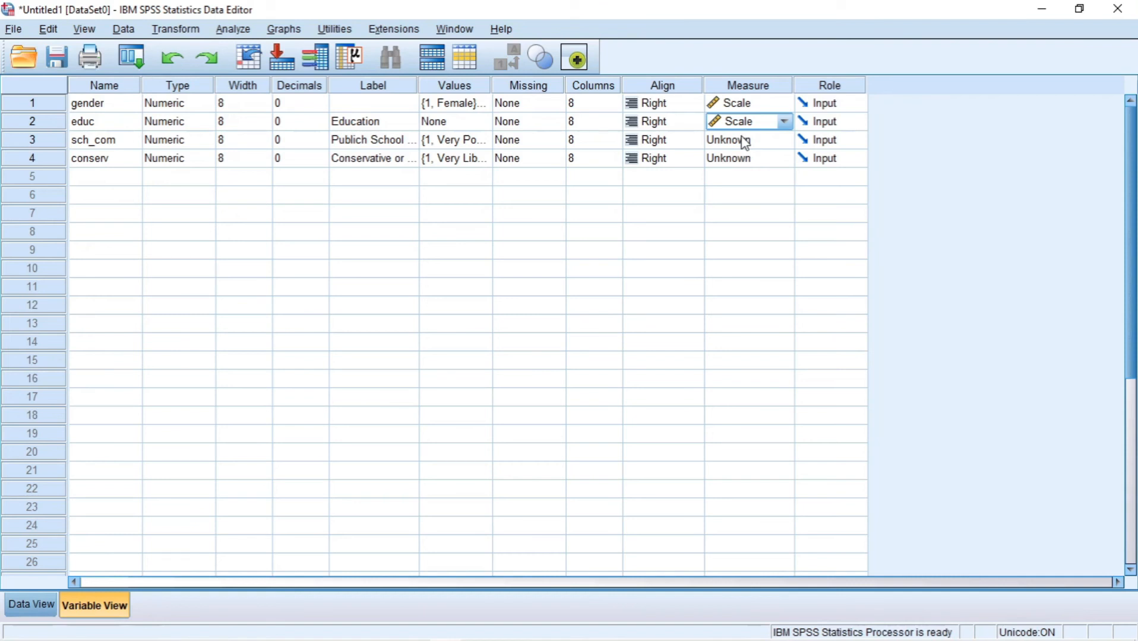
pyautogui.click(749, 105)
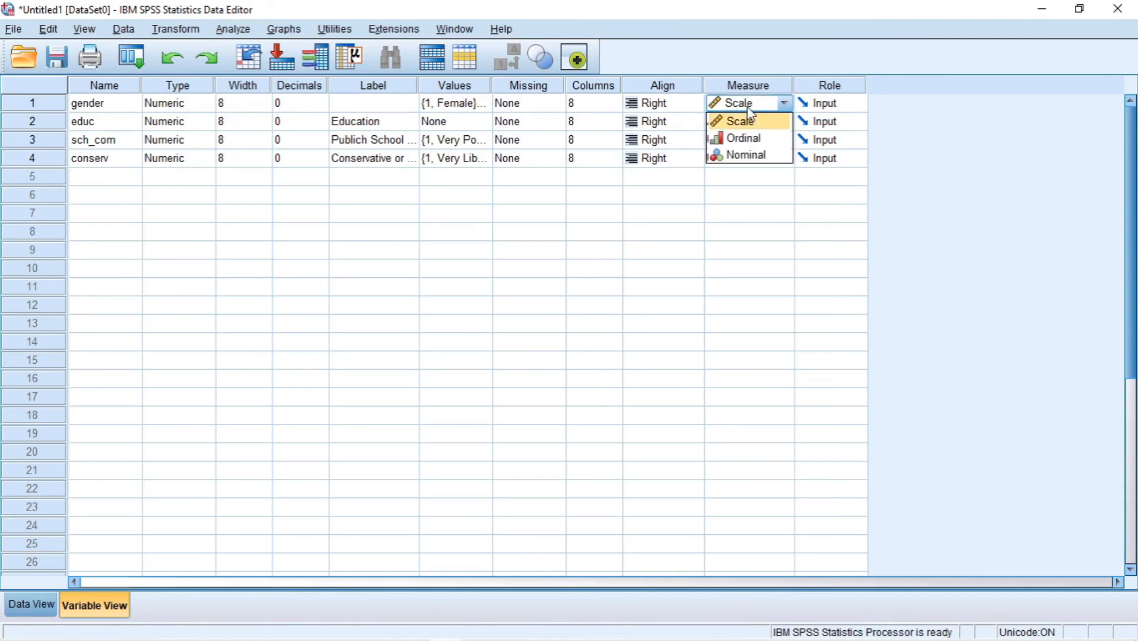
pyautogui.click(756, 155)
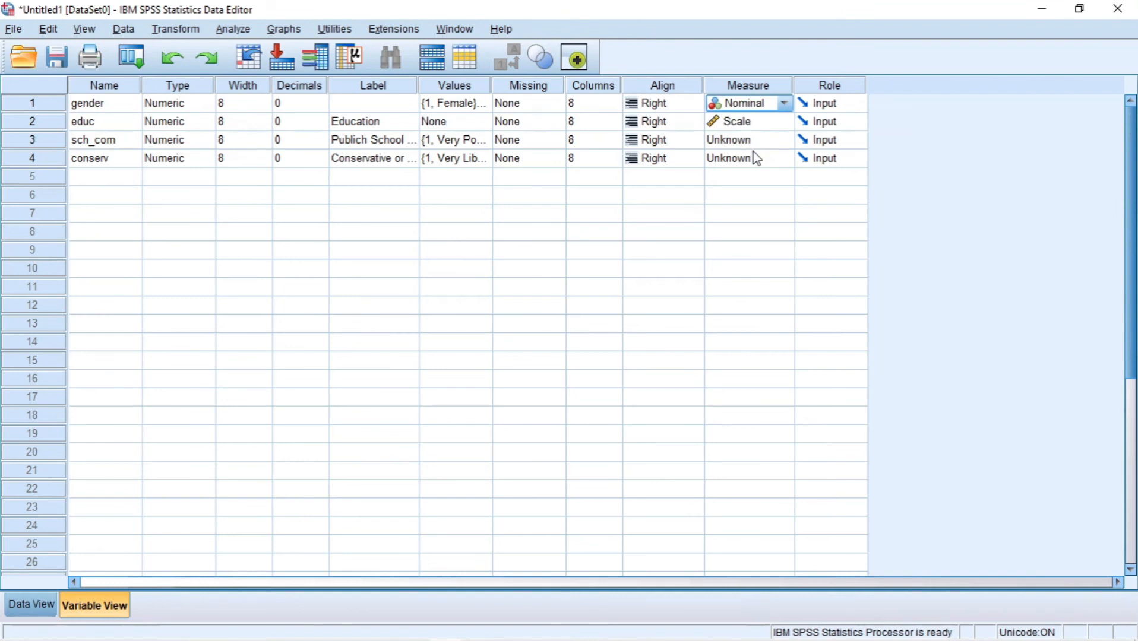
# Set the measurement level of the sch_com and conserv variables to Nominal
pyautogui.click(781, 139)
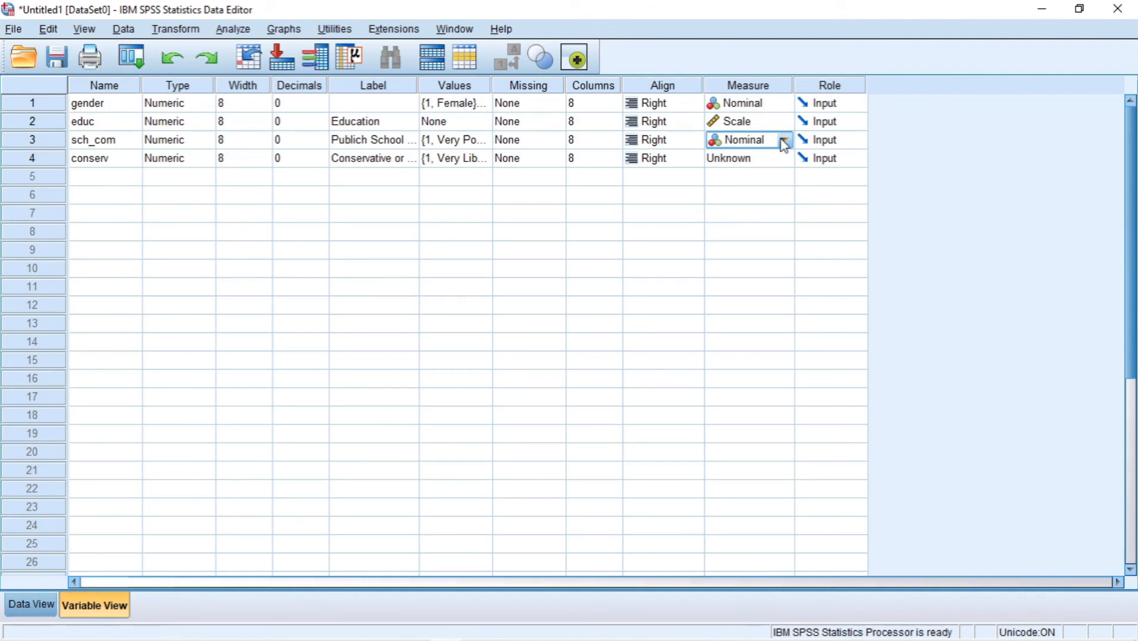
pyautogui.click(784, 141)
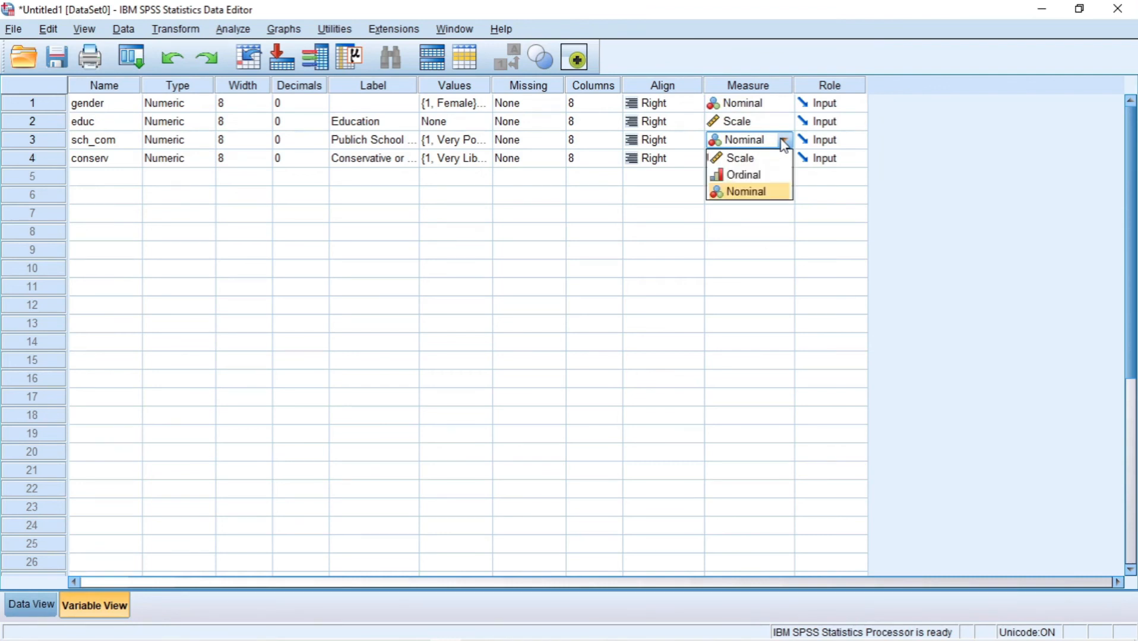
pyautogui.click(748, 189)
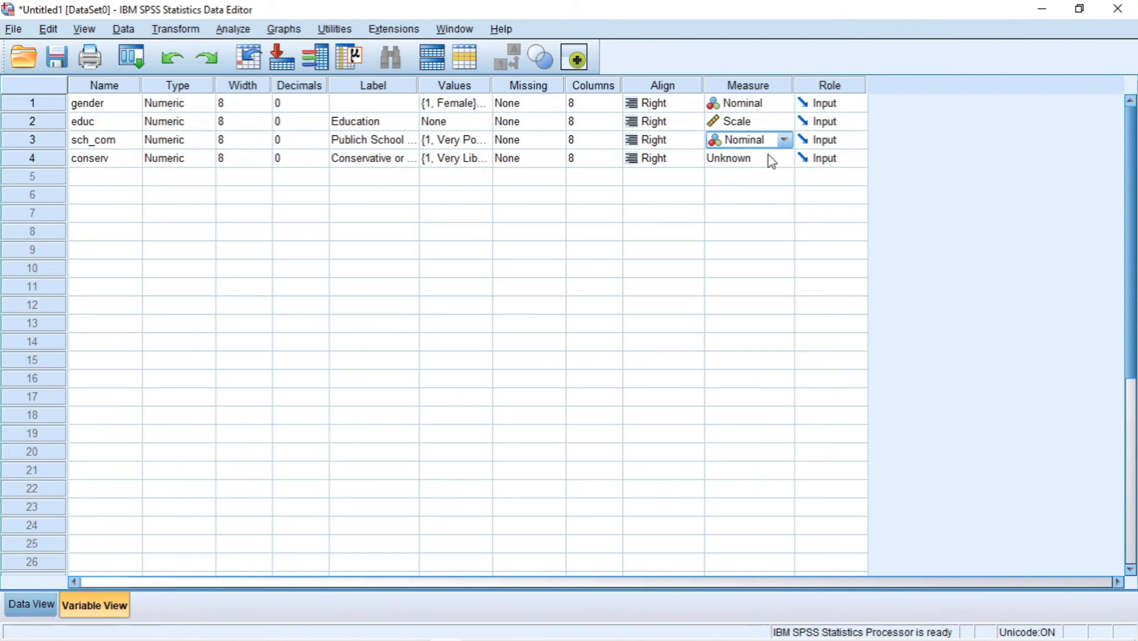
pyautogui.click(769, 158)
pyautogui.click(784, 158)
pyautogui.click(746, 210)
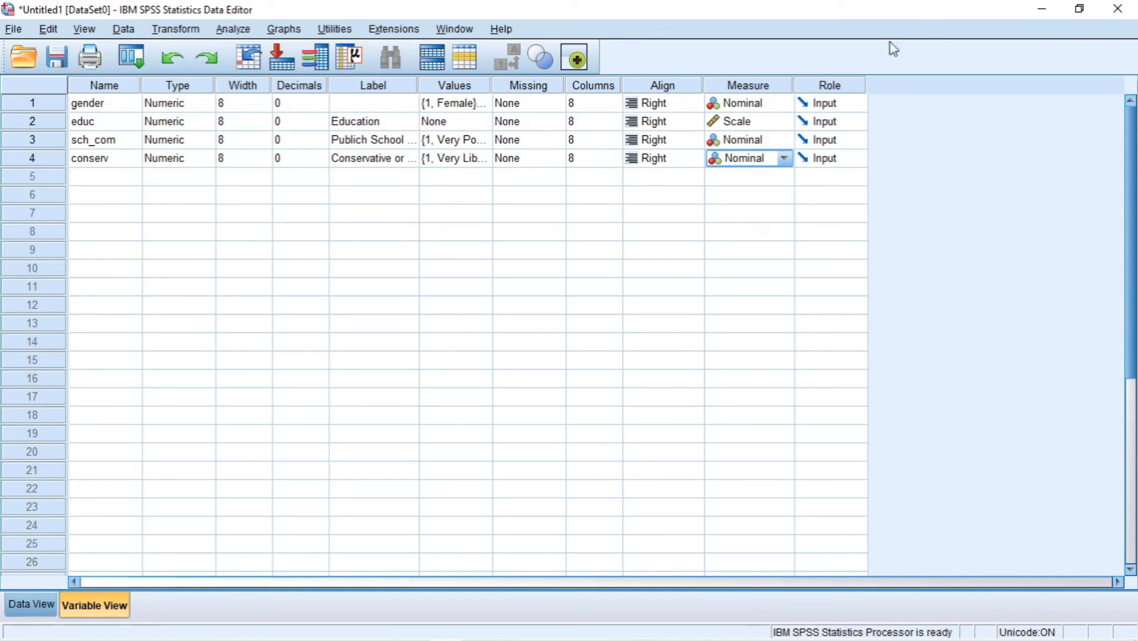
# Review the role options of the gender variable and choose Input
pyautogui.click(836, 106)
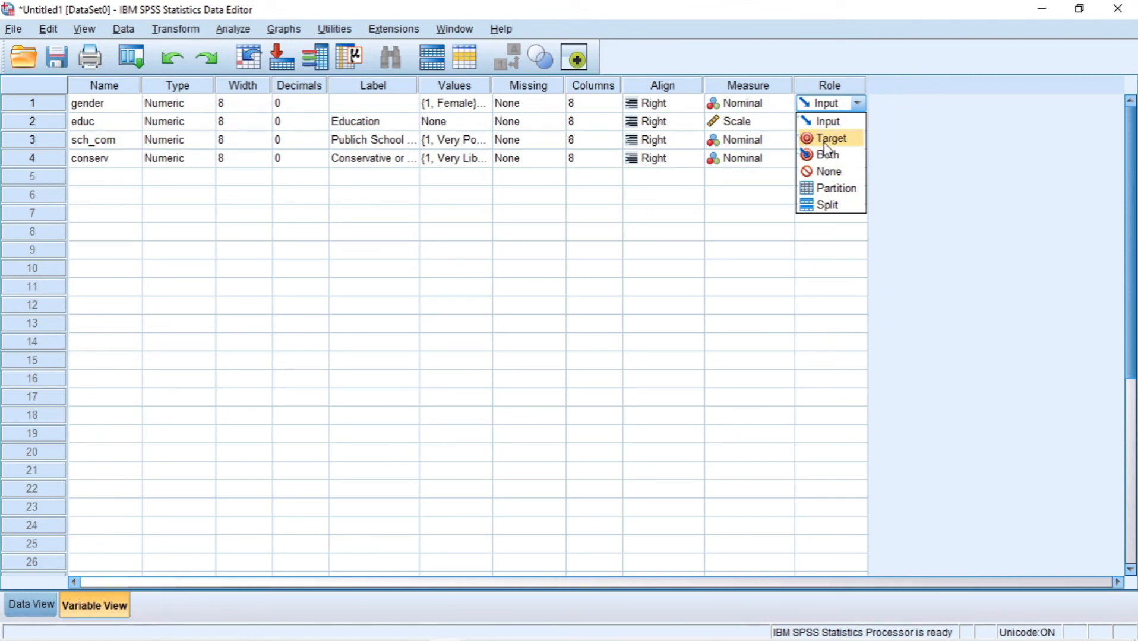
pyautogui.click(845, 119)
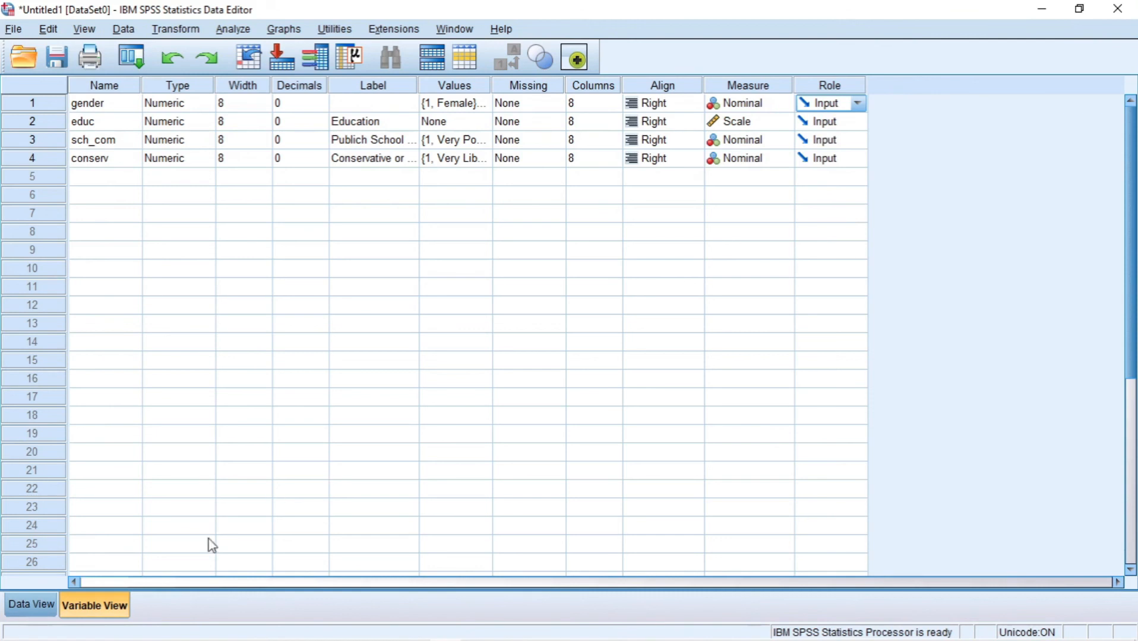
# Enter the gender values 2, 1, 2, 1, 2, 1, 2, 1 for cases 3 to 10 in the data grid
pyautogui.click(28, 606)
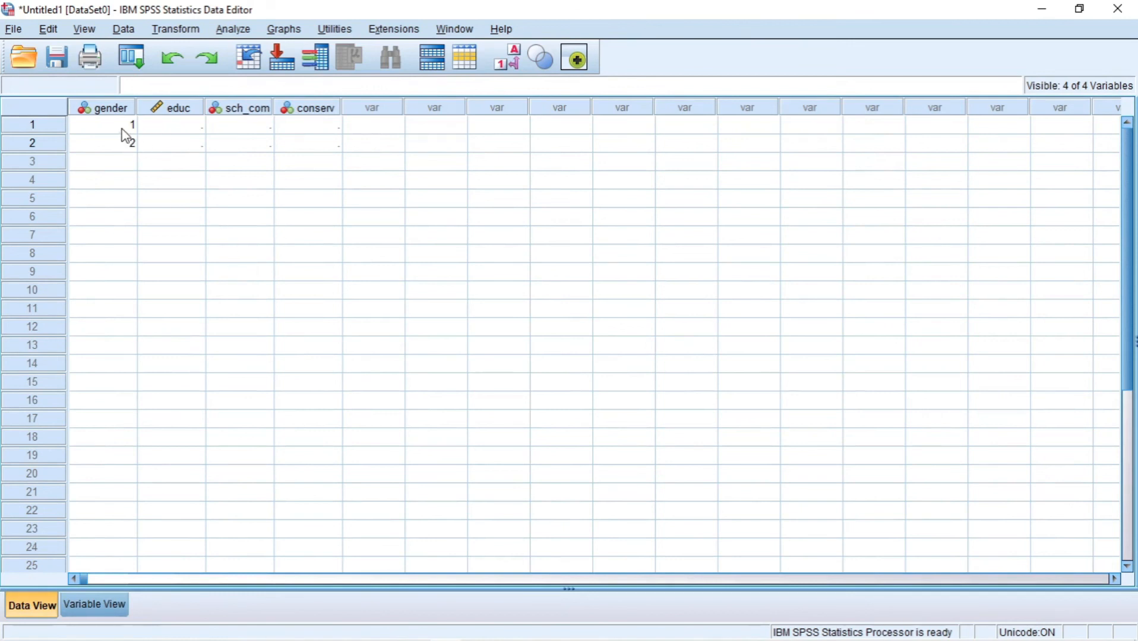
pyautogui.click(123, 160)
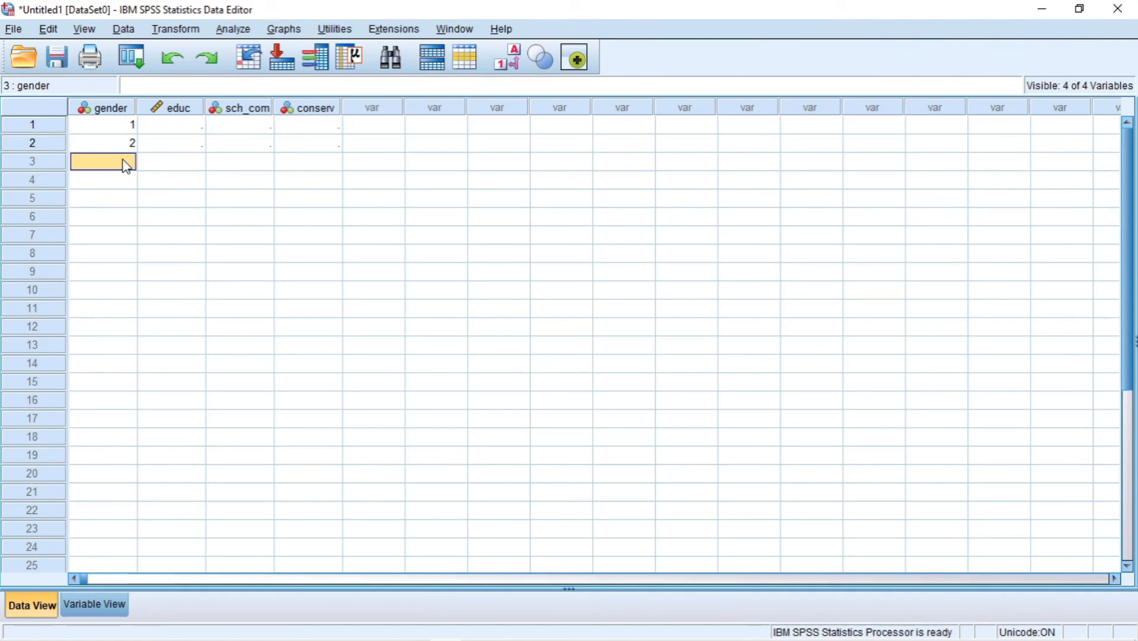
pyautogui.write('2')
pyautogui.press('Return')
pyautogui.write('1')
pyautogui.press('Return')
pyautogui.write('2')
pyautogui.press('Return')
pyautogui.write('1')
pyautogui.press('Return')
pyautogui.write('2')
pyautogui.press('Return')
pyautogui.write('1')
pyautogui.press('Return')
pyautogui.write('2')
pyautogui.press('Return')
pyautogui.write('1')
pyautogui.press('Return')
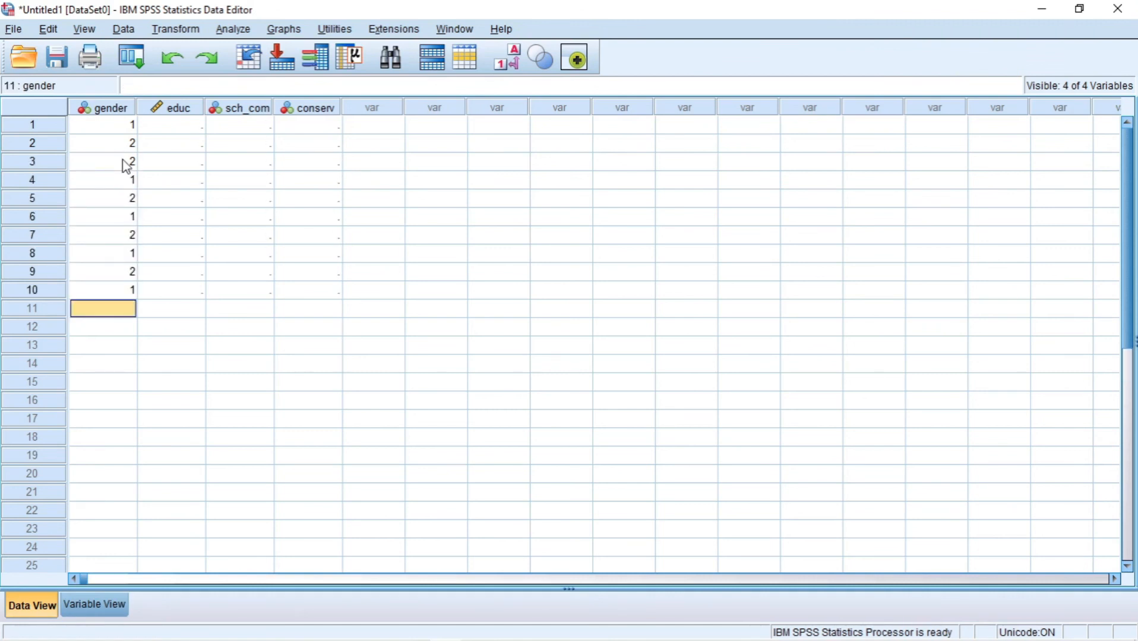
# Enter the educ values 10, 8, 2, 4, 5, 6, 7, 8, 9, 12 for cases 1 to 10
pyautogui.click(183, 127)
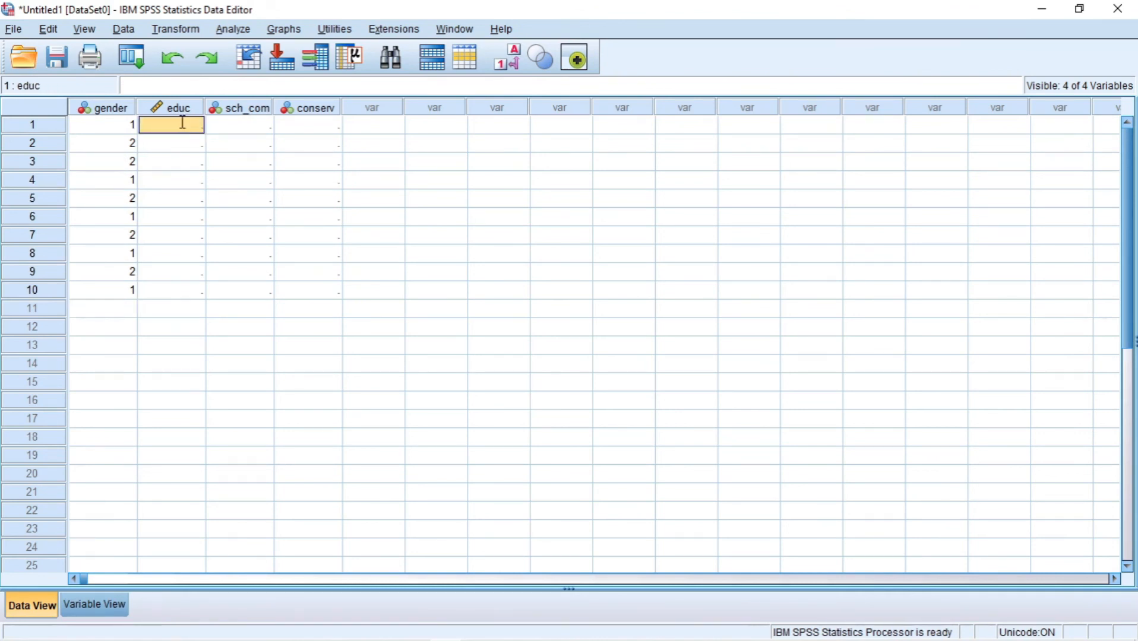
pyautogui.write('10')
pyautogui.press('Return')
pyautogui.write('8')
pyautogui.press('Return')
pyautogui.write('2')
pyautogui.press('Return')
pyautogui.write('4')
pyautogui.press('Return')
pyautogui.write('5')
pyautogui.press('Return')
pyautogui.write('6')
pyautogui.press('Return')
pyautogui.write('7')
pyautogui.press('Return')
pyautogui.write('8')
pyautogui.press('Return')
pyautogui.write('9')
pyautogui.press('Return')
pyautogui.write('12')
# Enter the sch_com values 3, 2, 1, 4, 3, 2, 1, 2, 3, 2 for cases 1 to 10
pyautogui.click(241, 126)
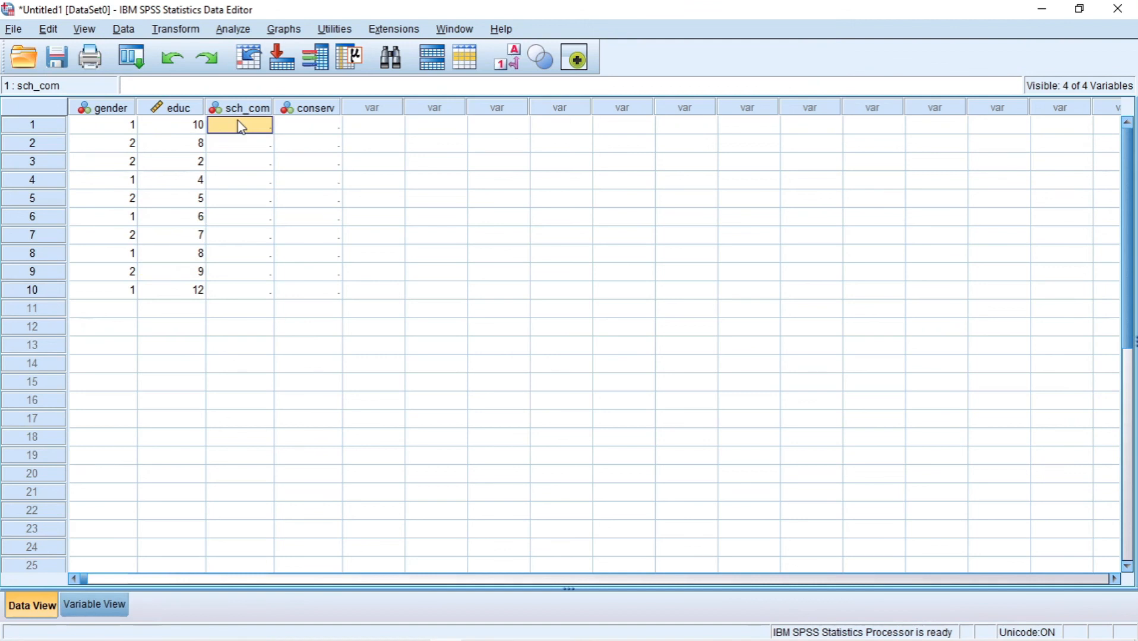
pyautogui.write('3')
pyautogui.press('Return')
pyautogui.write('2')
pyautogui.press('Return')
pyautogui.write('1')
pyautogui.press('Return')
pyautogui.write('4')
pyautogui.press('Return')
pyautogui.write('3')
pyautogui.press('Return')
pyautogui.write('2')
pyautogui.press('Return')
pyautogui.write('1')
pyautogui.press('Return')
pyautogui.write('2')
pyautogui.press('Return')
pyautogui.press('3')
pyautogui.press('Return')
pyautogui.write('2')
pyautogui.press('Return')
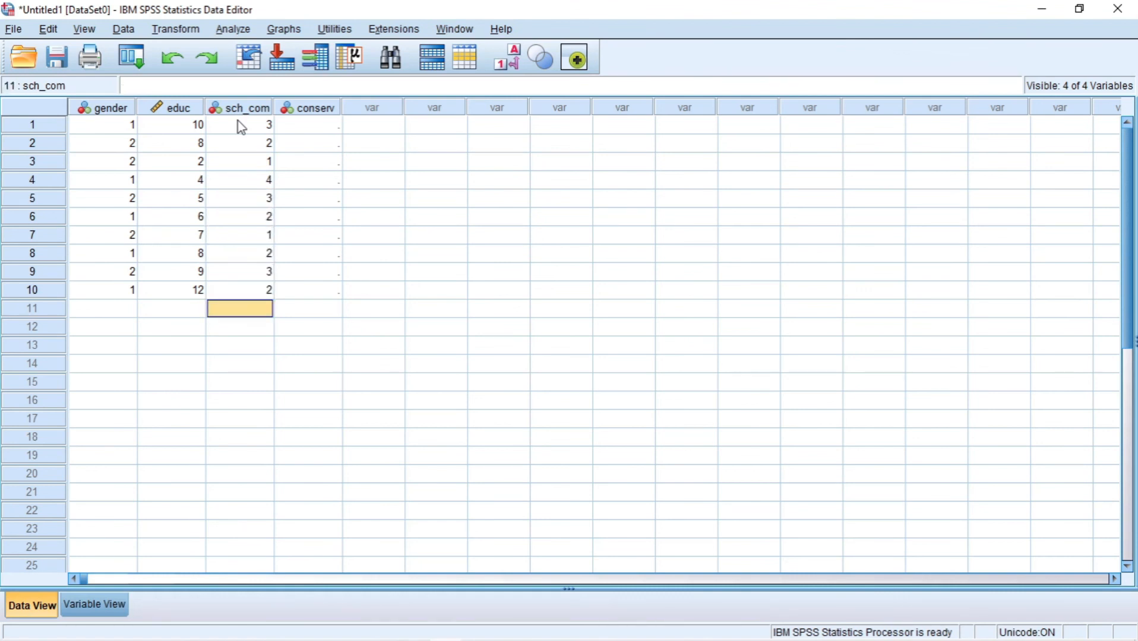
# Enter the conserv values 2, 3, 1, 4, 3, 2, 1, 2, 3, 1 for cases 1 to 10
pyautogui.click(301, 130)
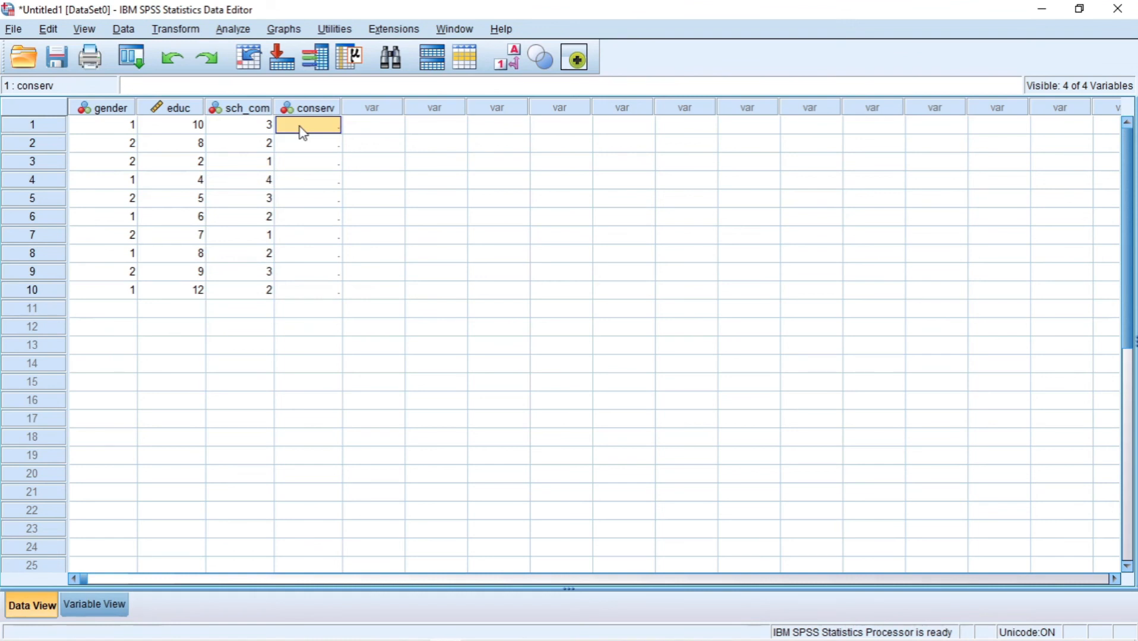
pyautogui.write('2')
pyautogui.press('Return')
pyautogui.write('3')
pyautogui.press('Return')
pyautogui.write('1')
pyautogui.press('Return')
pyautogui.write('4')
pyautogui.press('Return')
pyautogui.write('3')
pyautogui.press('Return')
pyautogui.write('2')
pyautogui.press('Return')
pyautogui.write('1')
pyautogui.press('Return')
pyautogui.write('2')
pyautogui.press('Return')
pyautogui.write('3')
pyautogui.press('Return')
pyautogui.write('1')
pyautogui.press('Return')
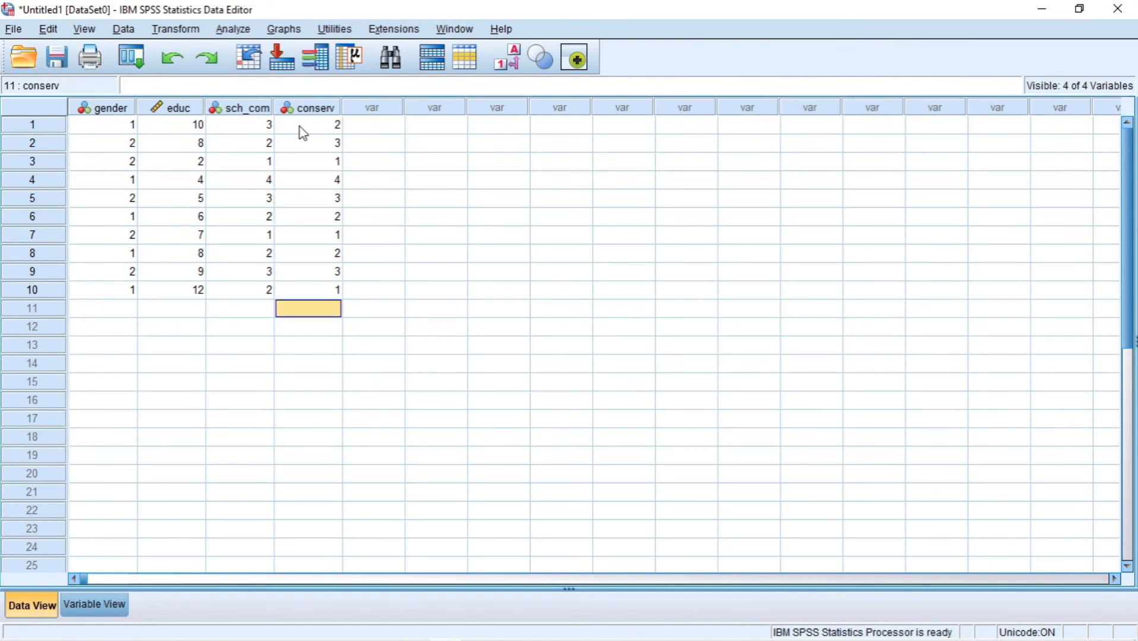